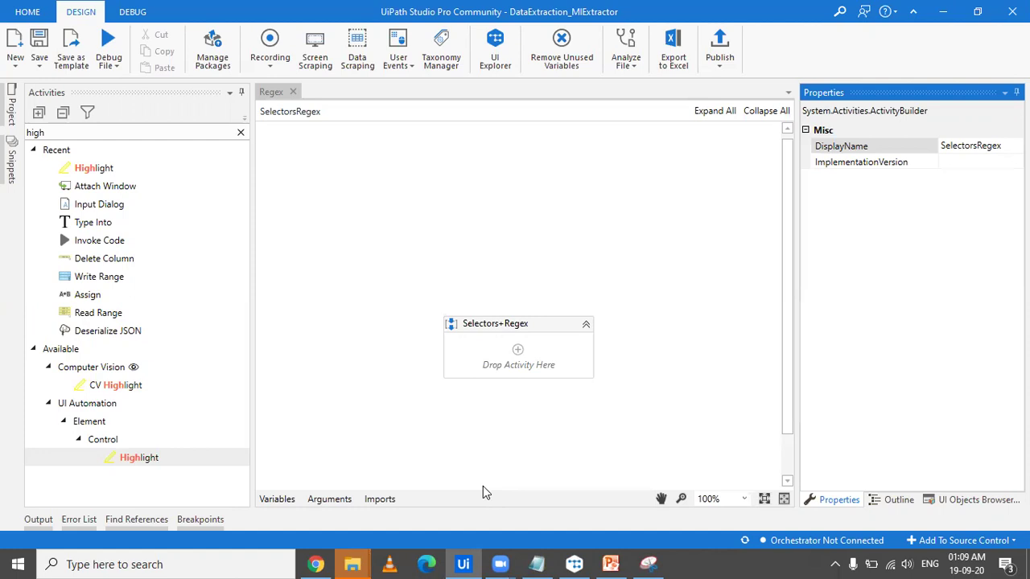
Step: Switch to Chrome and examine the phone number field on the Fake Name Generator page
{"action": "left_click", "coordinate": [316, 564]}
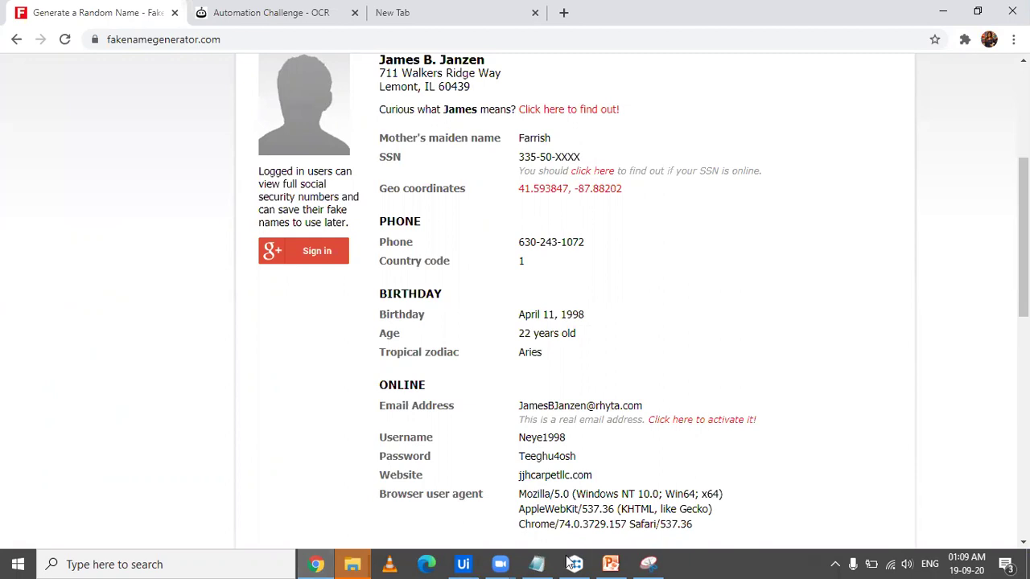
{"action": "mouse_move", "coordinate": [574, 563]}
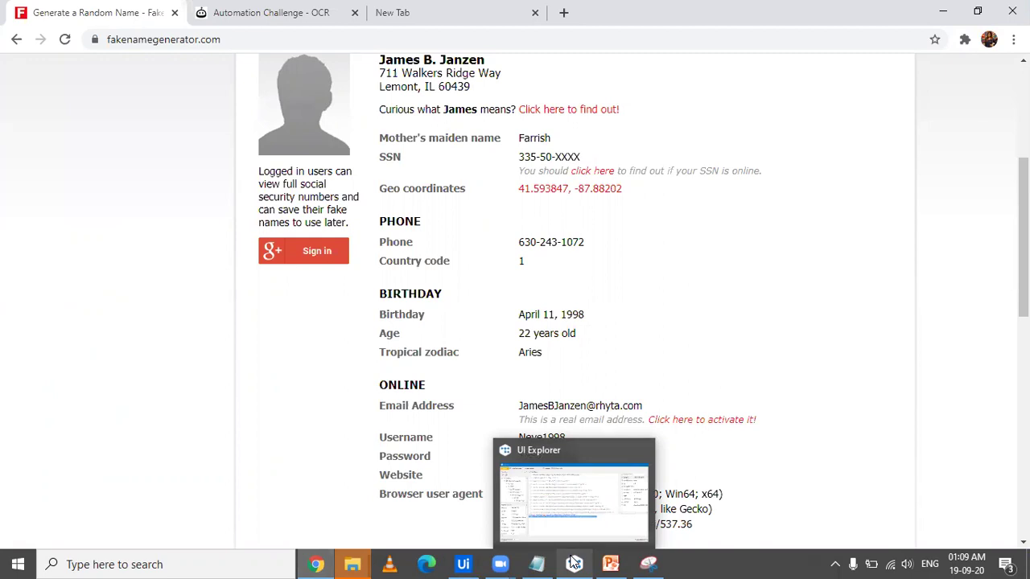
{"action": "left_click", "coordinate": [573, 530]}
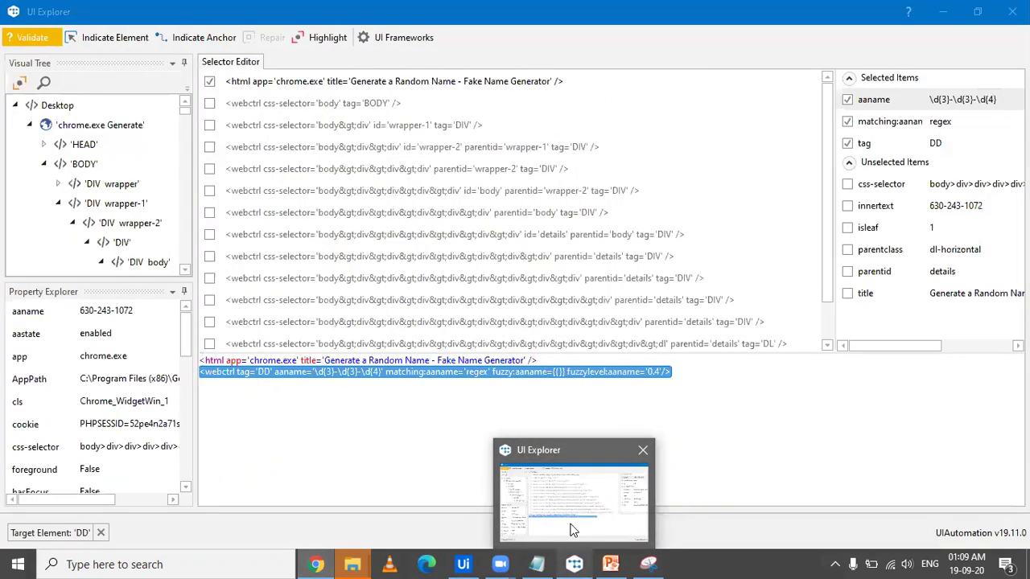
{"action": "left_click", "coordinate": [315, 564]}
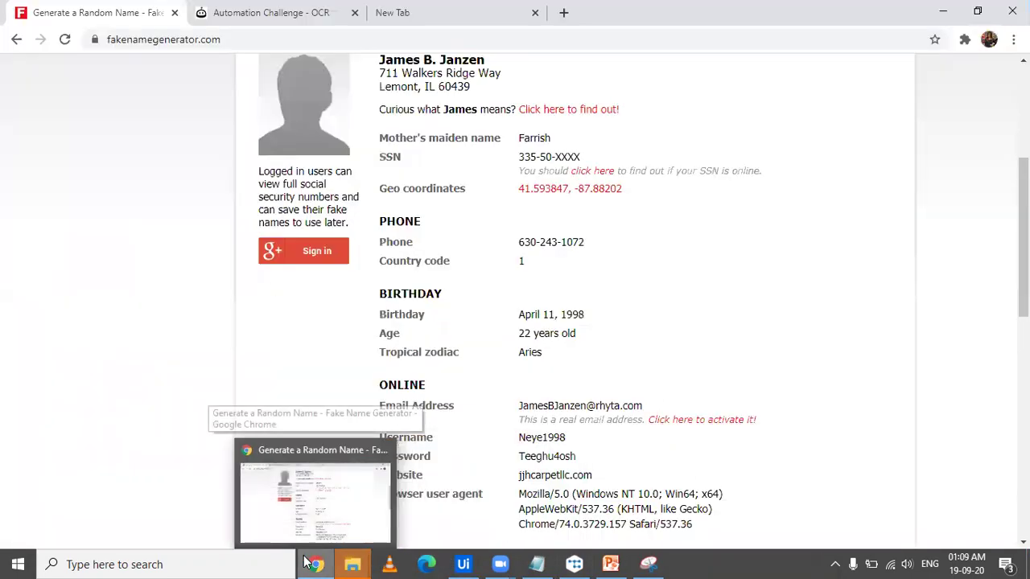
{"action": "double_click", "coordinate": [382, 245]}
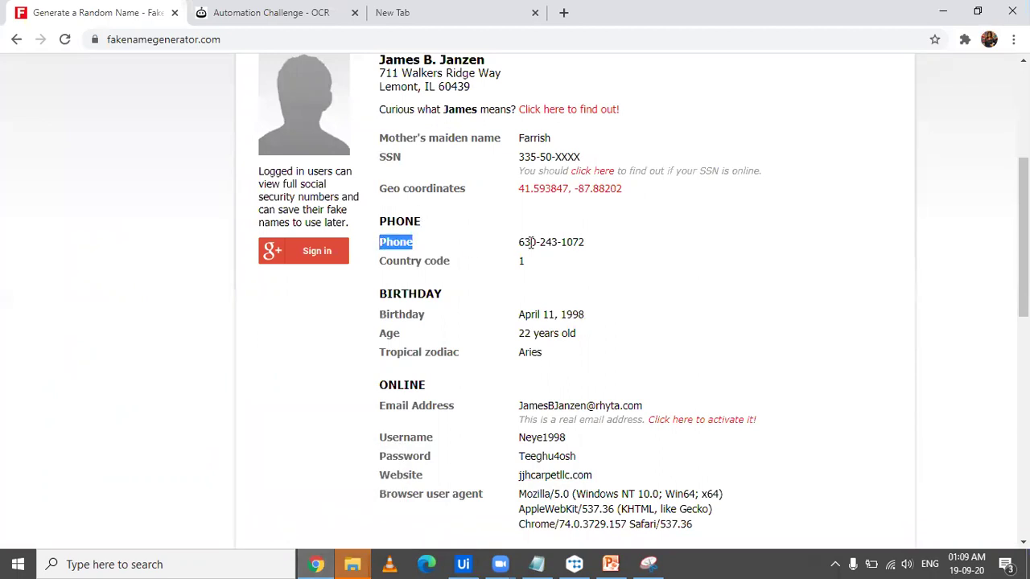
{"action": "triple_click", "coordinate": [535, 242]}
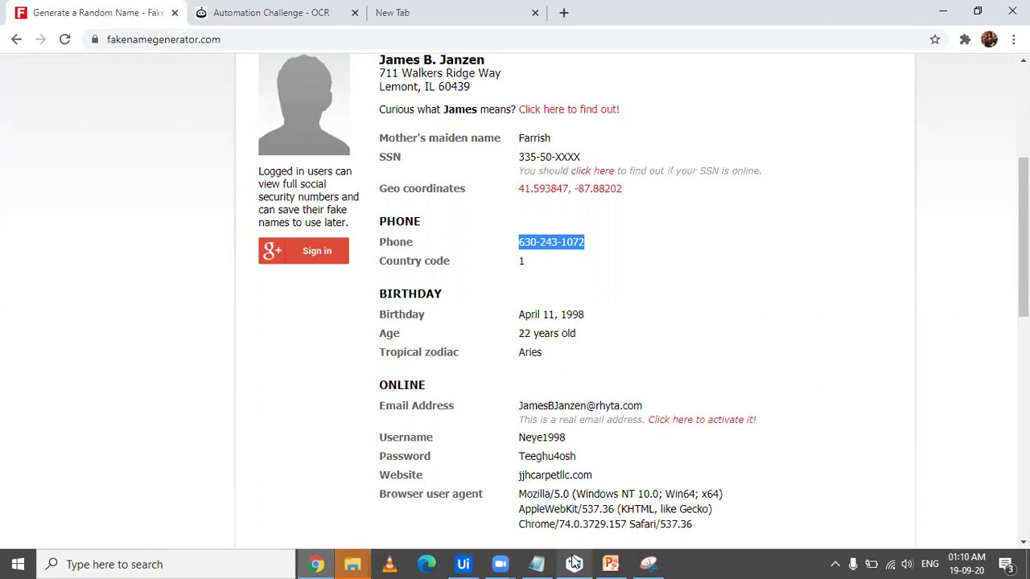
Step: In UI Explorer, indicate the phone number value on the page, then add aaname to its selector and exclude isleaf
{"action": "left_click", "coordinate": [573, 563]}
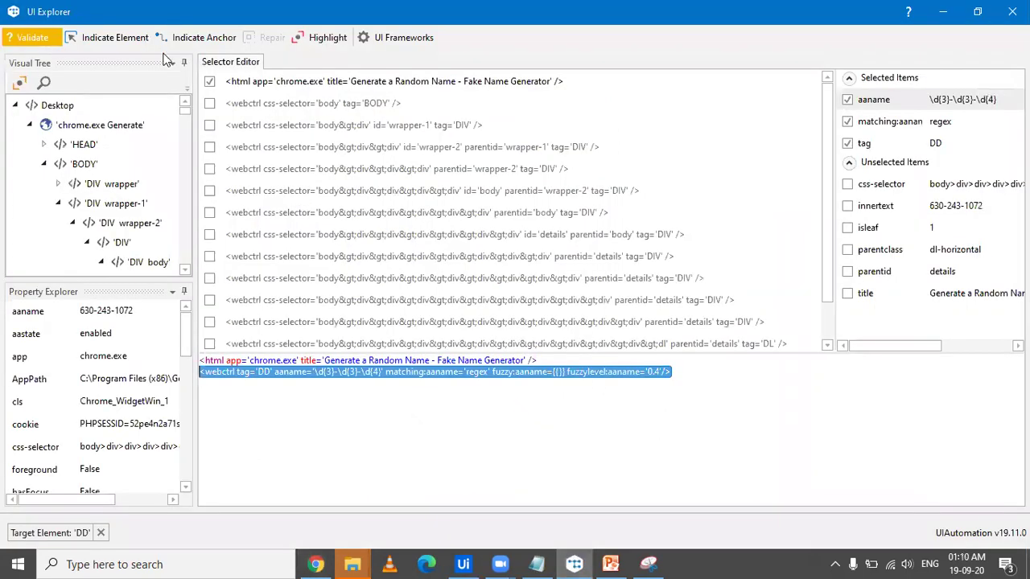
{"action": "left_click", "coordinate": [118, 42]}
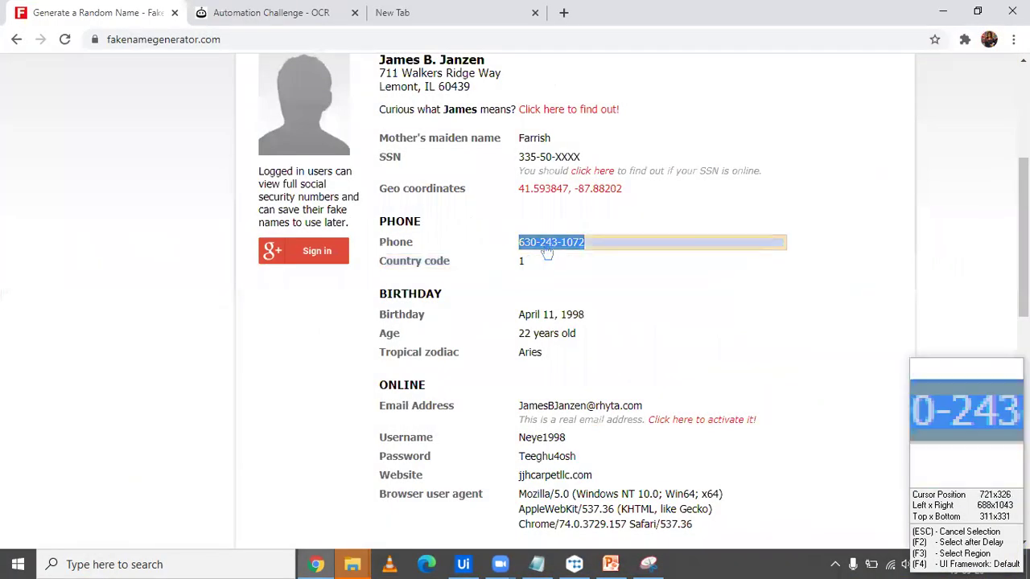
{"action": "left_click", "coordinate": [546, 252]}
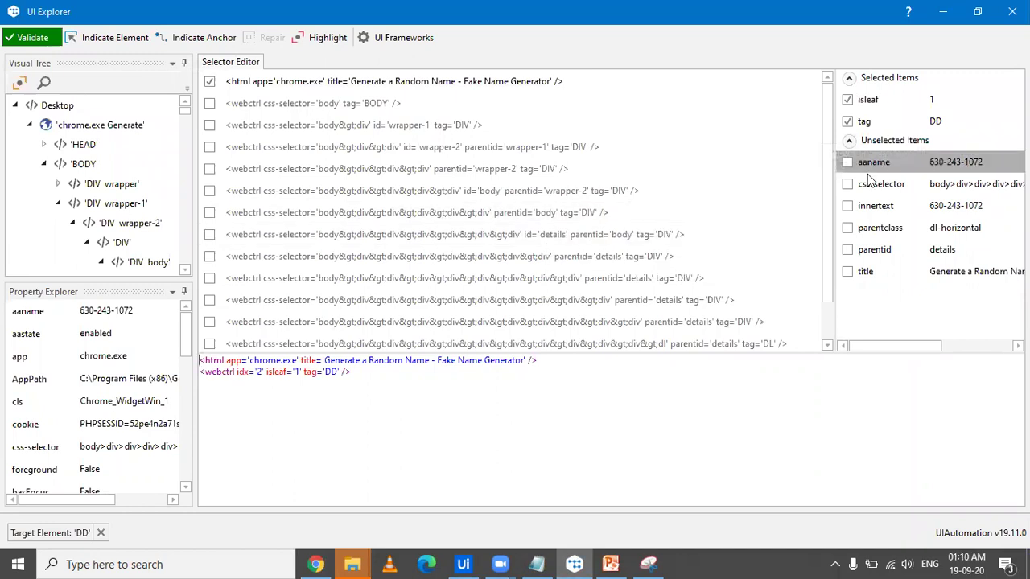
{"action": "left_click", "coordinate": [847, 163]}
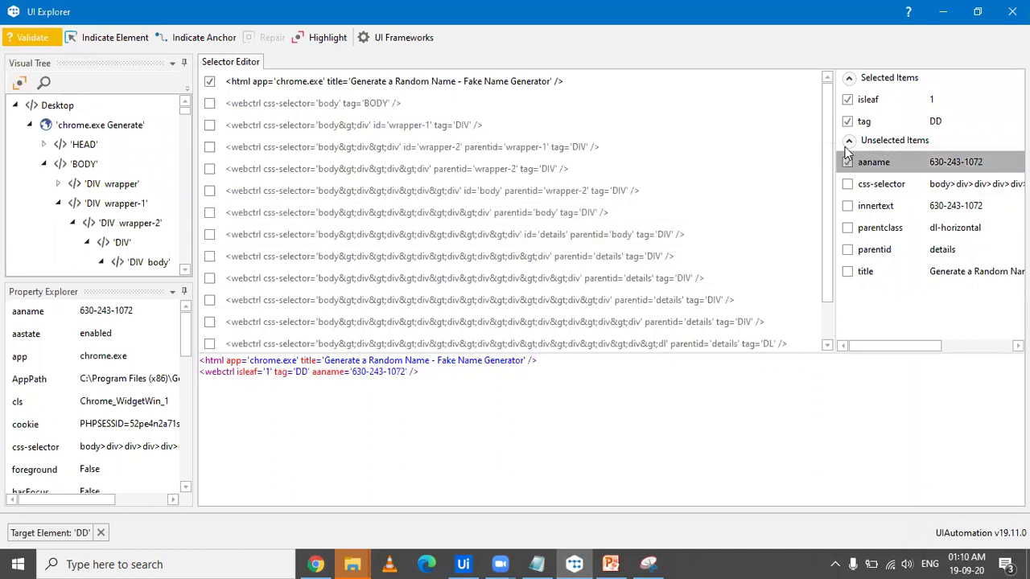
{"action": "left_click", "coordinate": [847, 100]}
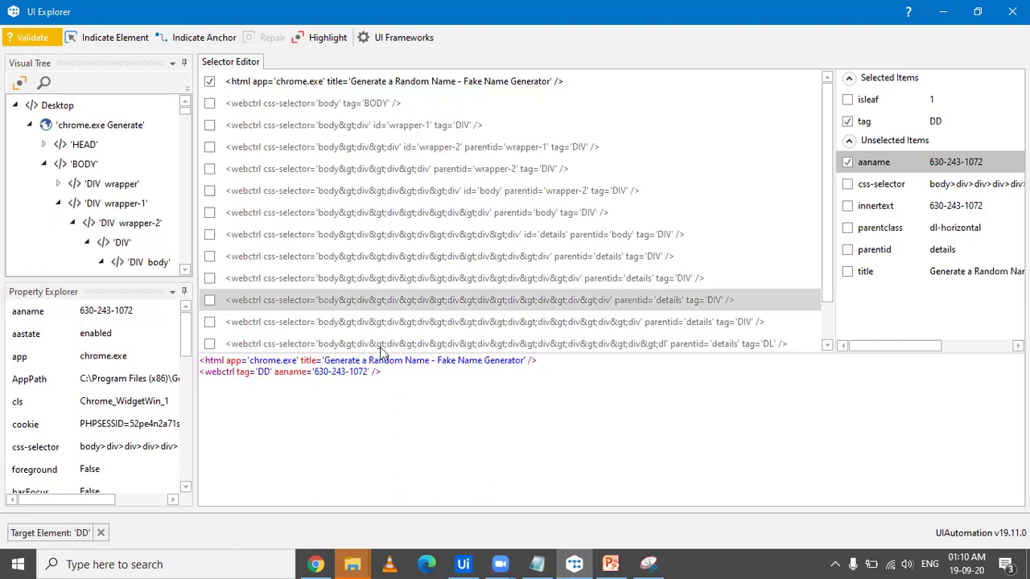
Step: Replace the phone number in the selector's aaname attribute with the pattern /d{3}-/d{3}-/d{4}
{"action": "left_click", "coordinate": [368, 373]}
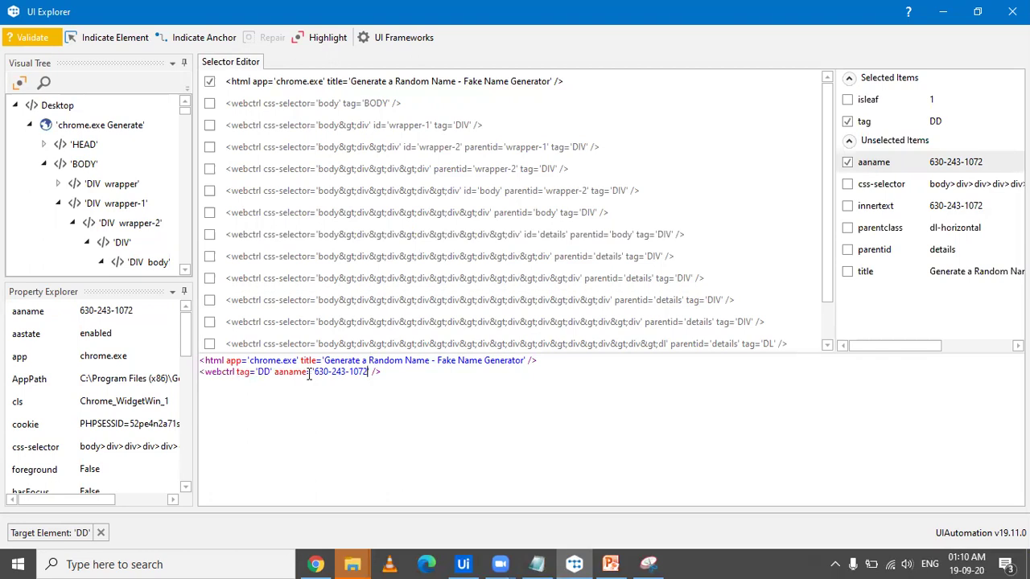
{"action": "double_click", "coordinate": [358, 374]}
{"action": "key", "text": "Right"}
{"action": "key", "text": "shift+Left"}
{"action": "key", "text": "shift+Left"}
{"action": "key", "text": "shift+Left"}
{"action": "key", "text": "shift+Left"}
{"action": "key", "text": "shift+Left"}
{"action": "key", "text": "shift+Left"}
{"action": "key", "text": "shift+Left"}
{"action": "key", "text": "shift+Left"}
{"action": "key", "text": "shift+Left"}
{"action": "key", "text": "shift+Left"}
{"action": "key", "text": "shift+Left"}
{"action": "key", "text": "shift+Left"}
{"action": "key", "text": "BackSpace"}
{"action": "type", "text": "/d"}
{"action": "type", "text": "{3}-/d{3}"}
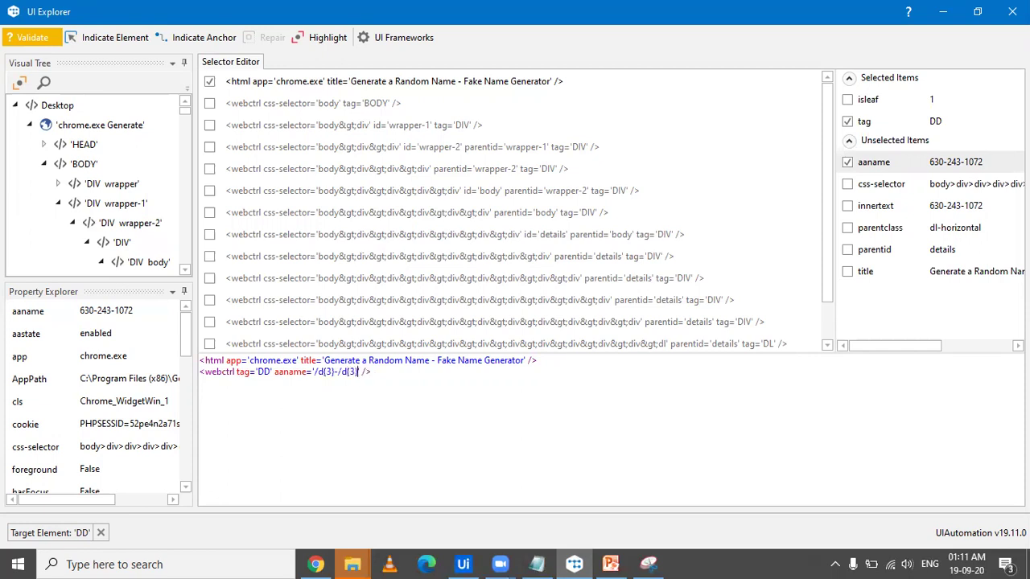
{"action": "type", "text": "-"}
{"action": "type", "text": "{4}"}
{"action": "key", "text": "Left"}
{"action": "key", "text": "Left"}
{"action": "key", "text": "Left"}
{"action": "type", "text": "/d"}
{"action": "key", "text": "Right"}
{"action": "key", "text": "Right"}
{"action": "key", "text": "Right"}
{"action": "key", "text": "Right"}
{"action": "left_click_drag", "start_coordinate": [383, 373], "coordinate": [315, 372]}
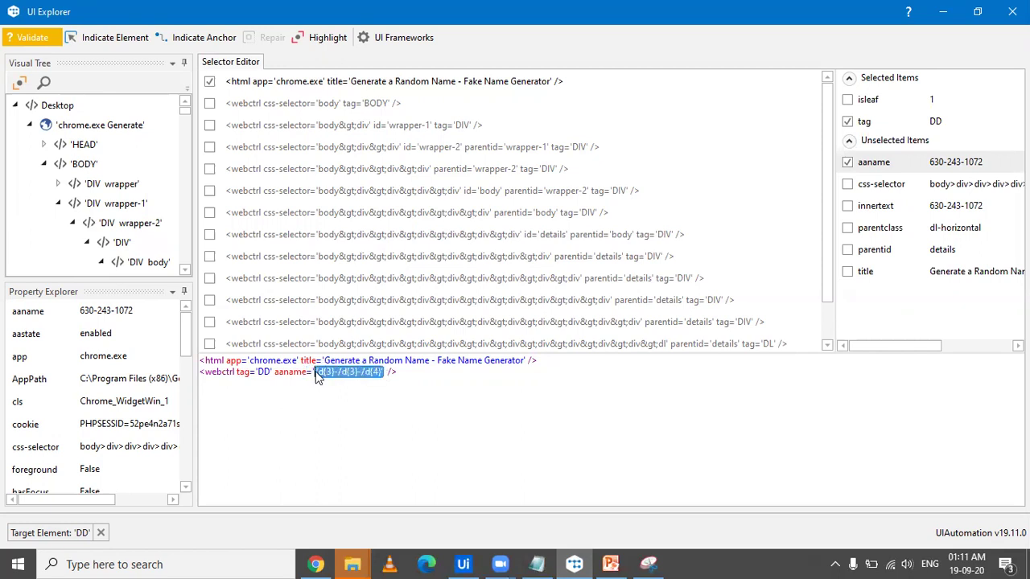
Step: Add the attribute matching:aaname='regex' after aaname in the webctrl line and validate the selector
{"action": "left_click", "coordinate": [386, 370]}
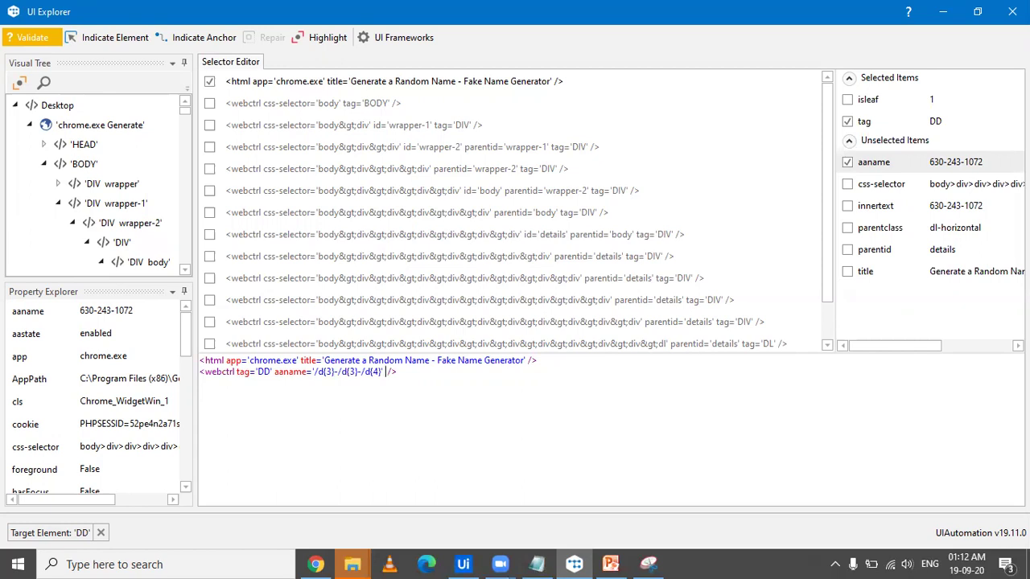
{"action": "type", "text": "matchib"}
{"action": "key", "text": "BackSpace"}
{"action": "type", "text": "ng:aaname='regx'"}
{"action": "key", "text": "Left"}
{"action": "type", "text": "e"}
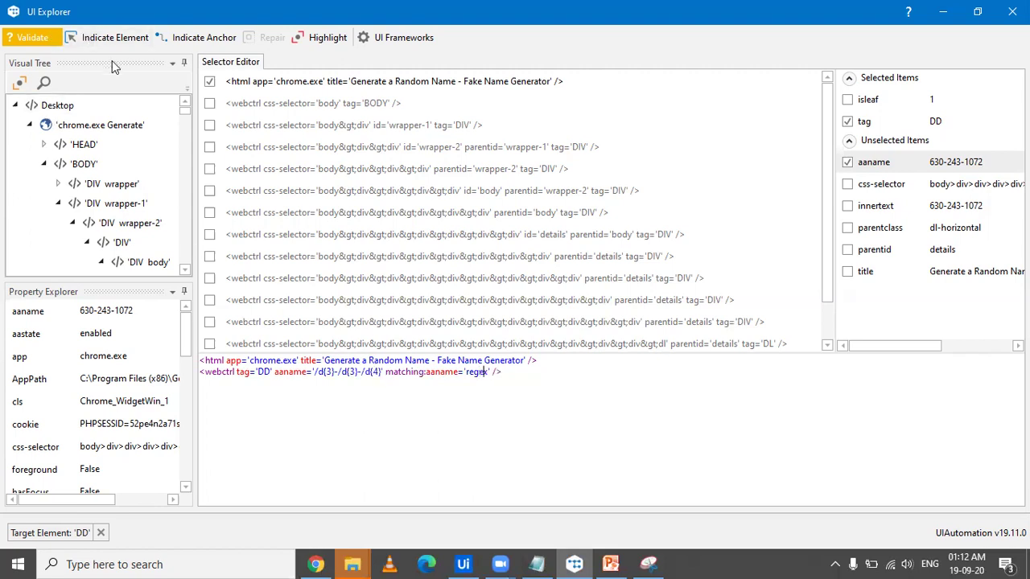
{"action": "left_click", "coordinate": [45, 46]}
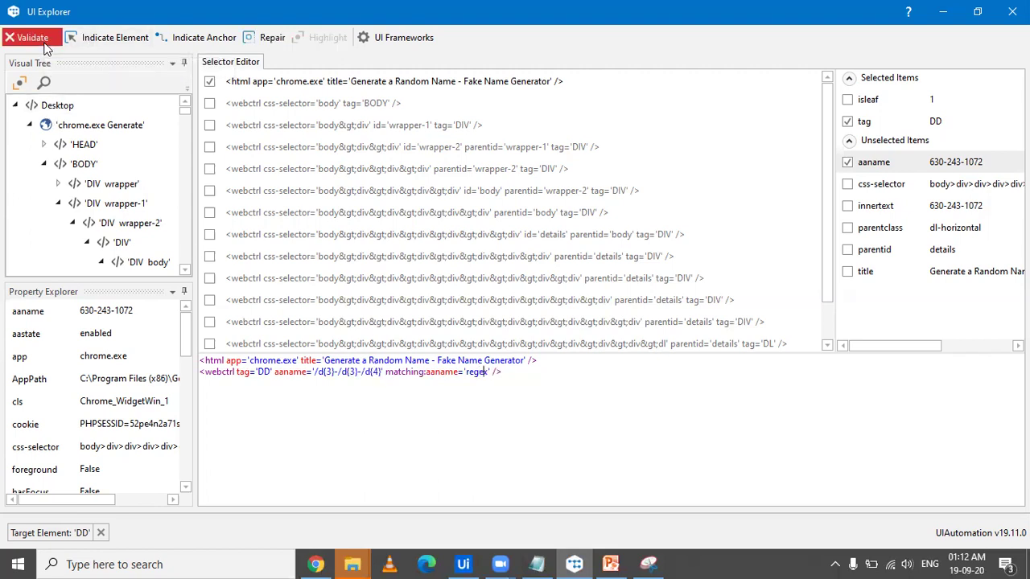
Step: Change the forward slashes in aaname to backslashes, giving \d{3}-\d{3}-\d{4}, then validate the selector and highlight the matched element
{"action": "left_click", "coordinate": [321, 371]}
{"action": "key", "text": "BackSpace"}
{"action": "type", "text": "\\"}
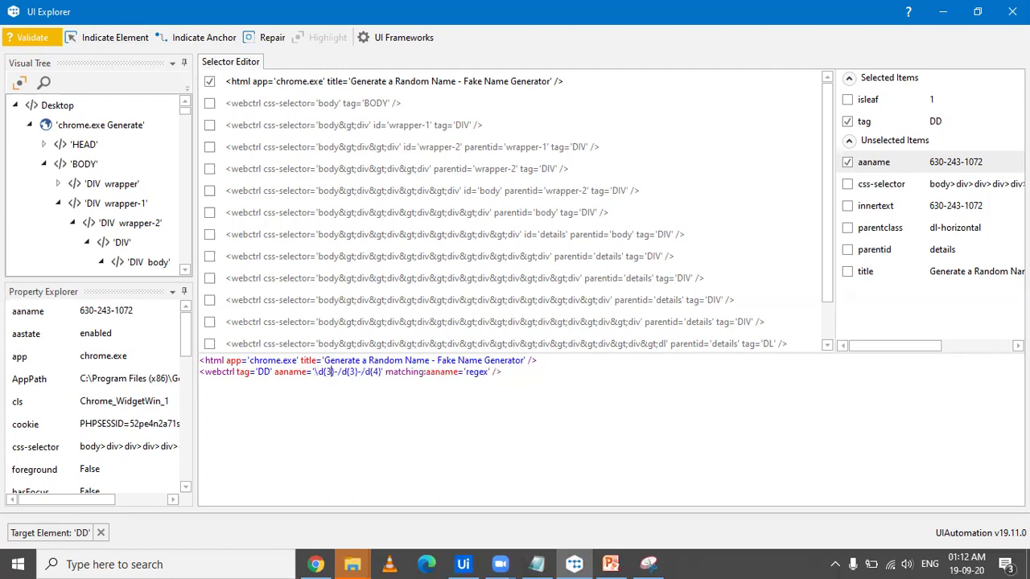
{"action": "left_click", "coordinate": [338, 372]}
{"action": "key", "text": "BackSpace"}
{"action": "type", "text": "\\"}
{"action": "left_click", "coordinate": [360, 371]}
{"action": "key", "text": "BackSpace"}
{"action": "type", "text": "\\"}
{"action": "left_click", "coordinate": [50, 36]}
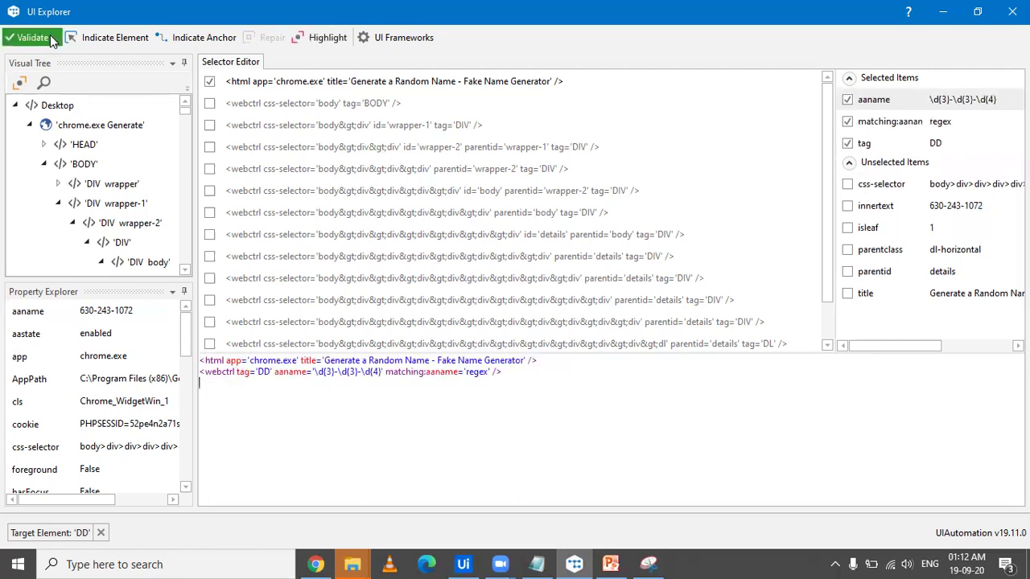
{"action": "left_click", "coordinate": [322, 37]}
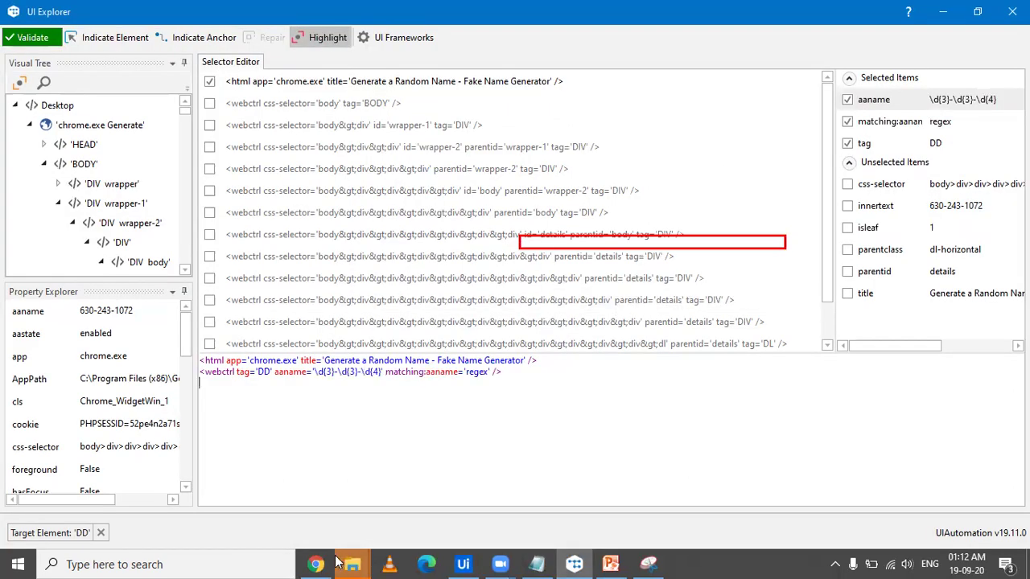
Step: Switch to Chrome and generate a new random identity on the Fake Name Generator page
{"action": "left_click", "coordinate": [316, 564]}
{"action": "scroll", "coordinate": [487, 310], "scroll_direction": "up", "scroll_amount": 4}
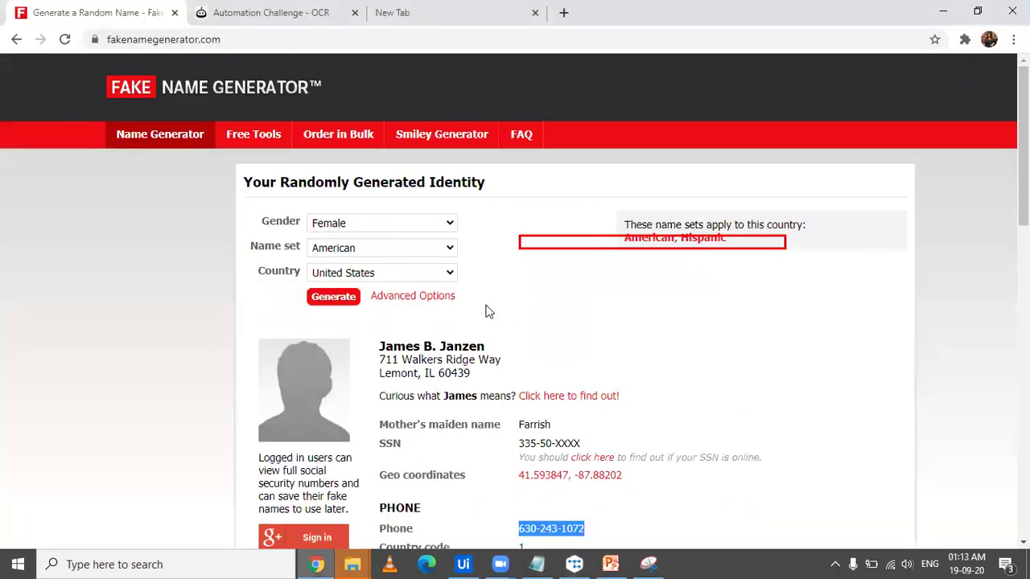
{"action": "scroll", "coordinate": [529, 336], "scroll_direction": "down", "scroll_amount": 2}
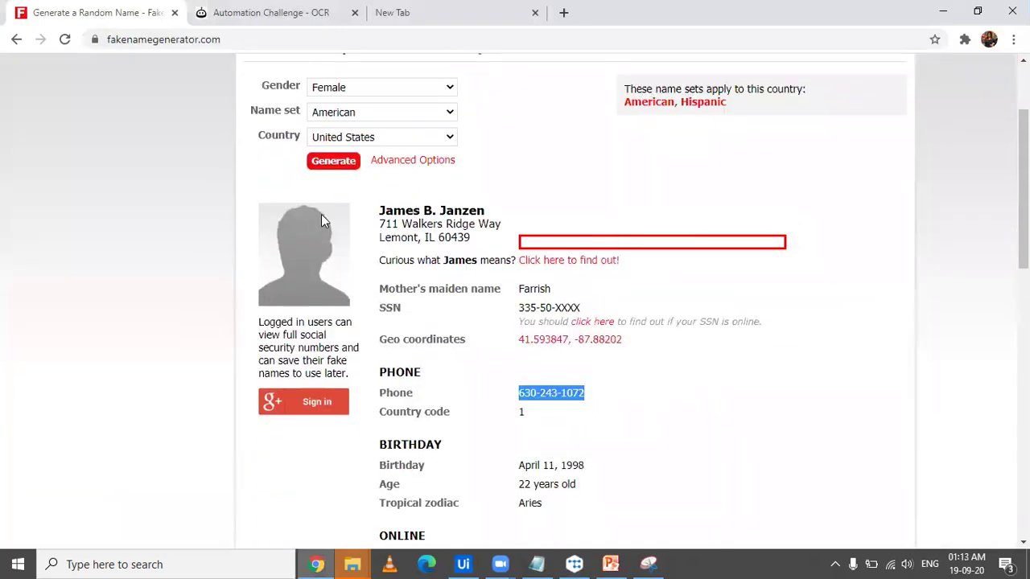
{"action": "left_click", "coordinate": [344, 164]}
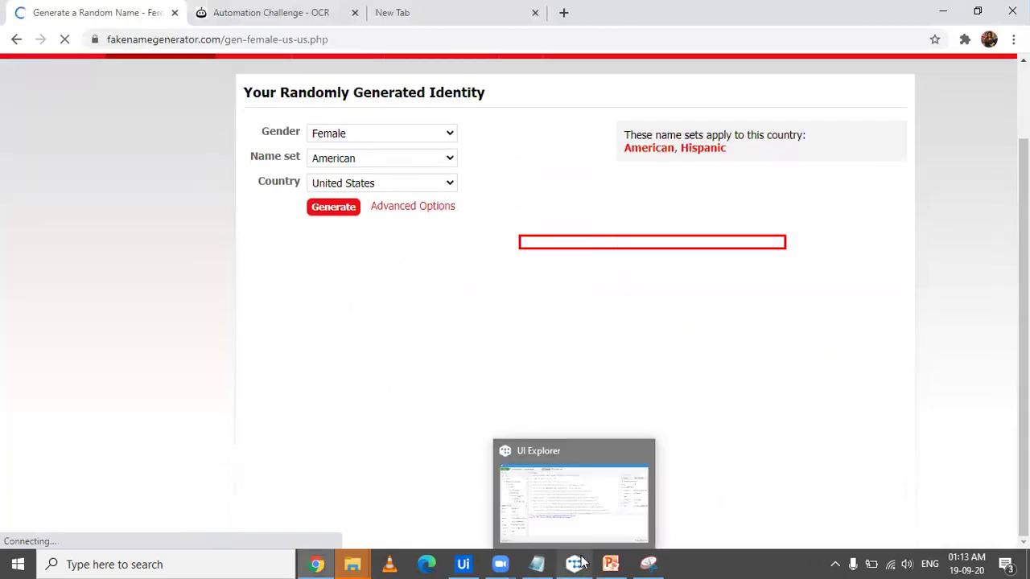
Step: Compare the regex selector in UI Explorer with the newly generated identity's phone number in Chrome
{"action": "left_click", "coordinate": [574, 563]}
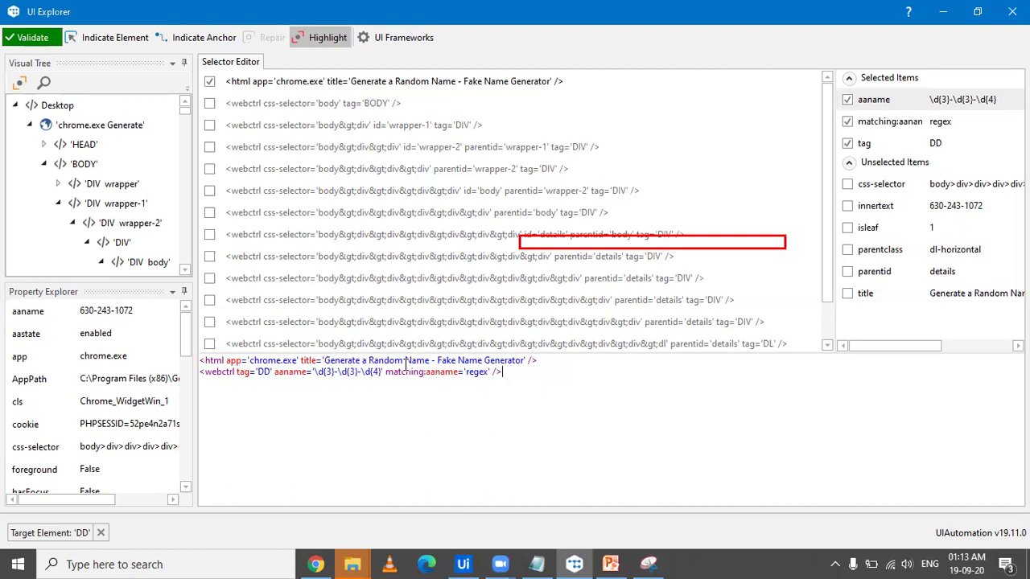
{"action": "left_click", "coordinate": [330, 563]}
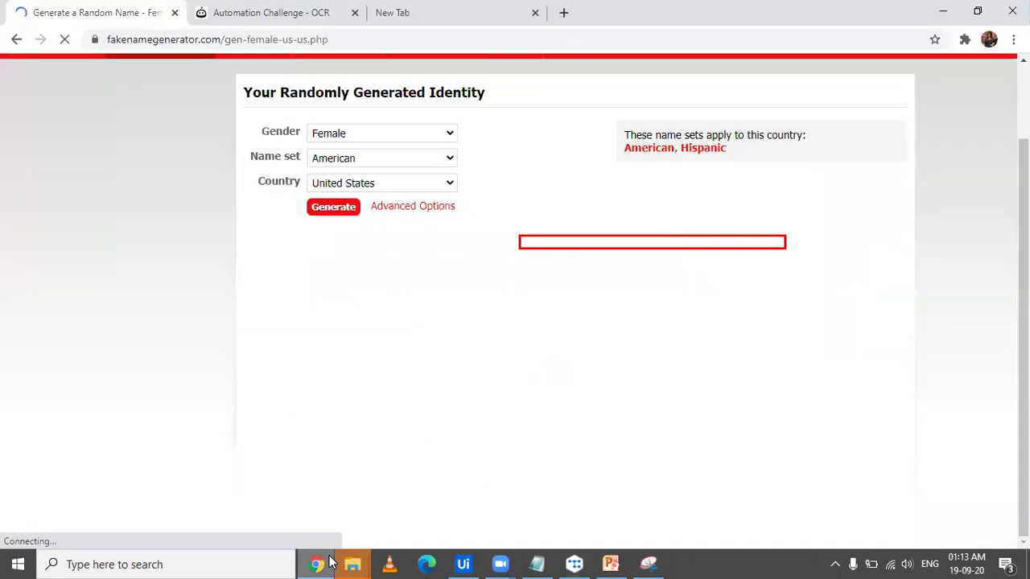
{"action": "left_click", "coordinate": [329, 563]}
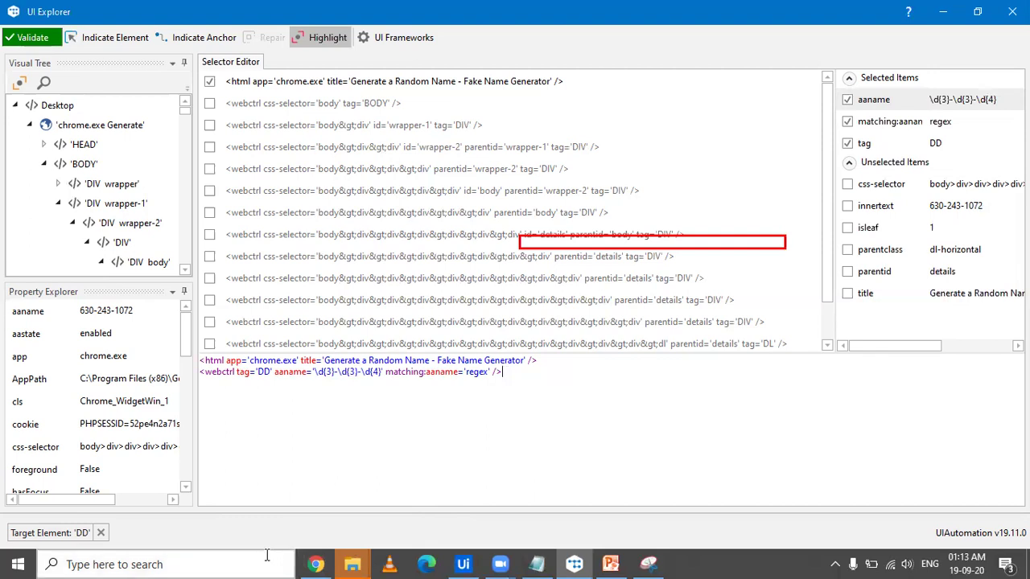
{"action": "left_click", "coordinate": [317, 564]}
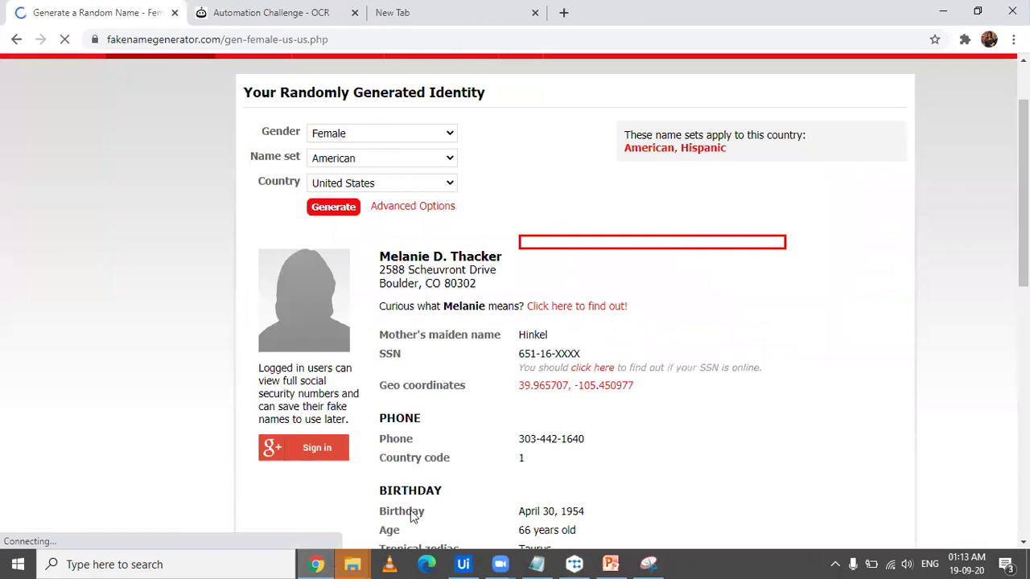
{"action": "scroll", "coordinate": [601, 483], "scroll_direction": "down", "scroll_amount": 2}
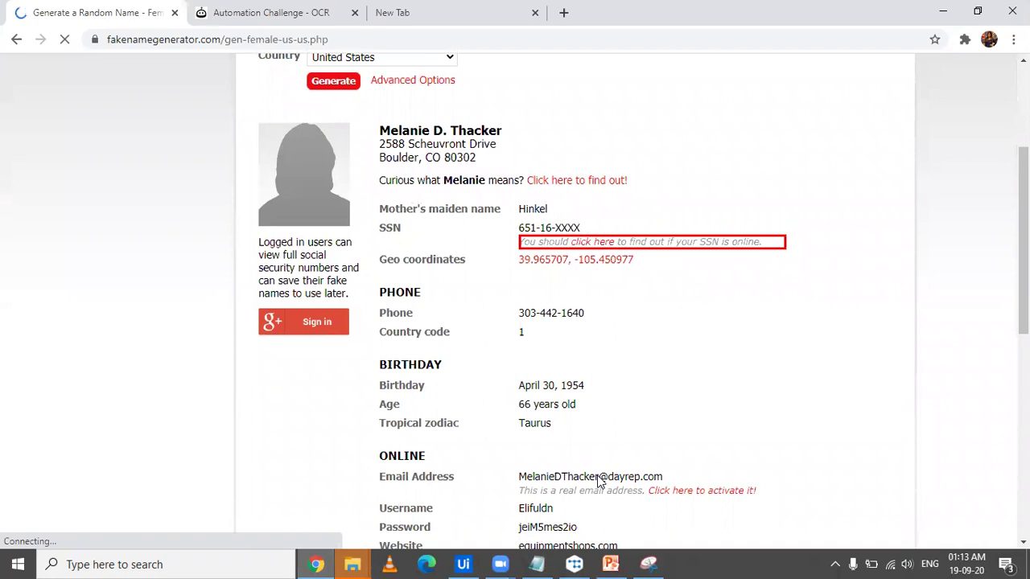
Step: Validate the regex selector again in UI Explorer against the newly generated identity and recheck the page in Chrome
{"action": "mouse_move", "coordinate": [576, 563]}
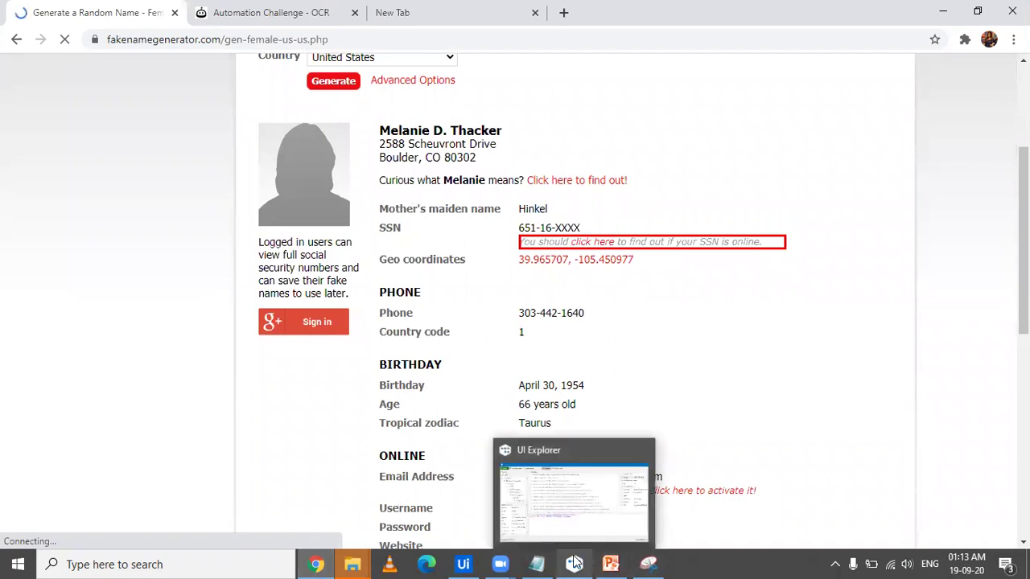
{"action": "left_click", "coordinate": [574, 562]}
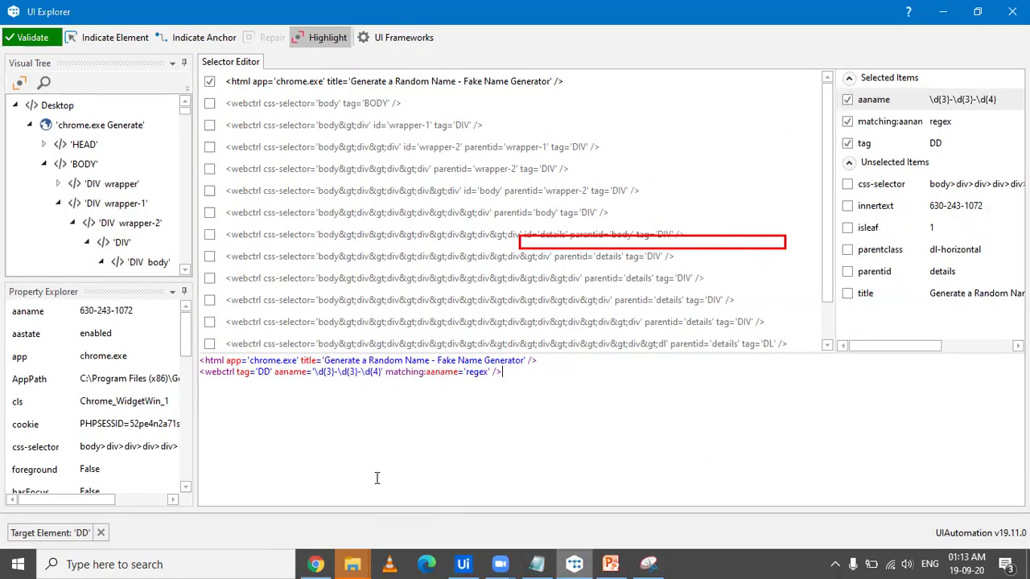
{"action": "left_click", "coordinate": [42, 43]}
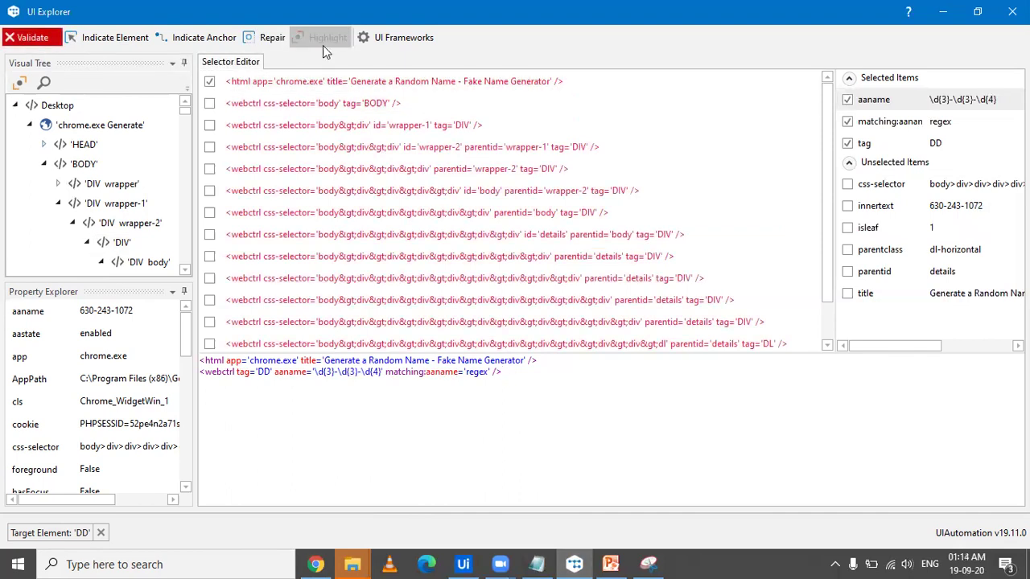
{"action": "left_click", "coordinate": [279, 393]}
{"action": "left_click", "coordinate": [322, 563]}
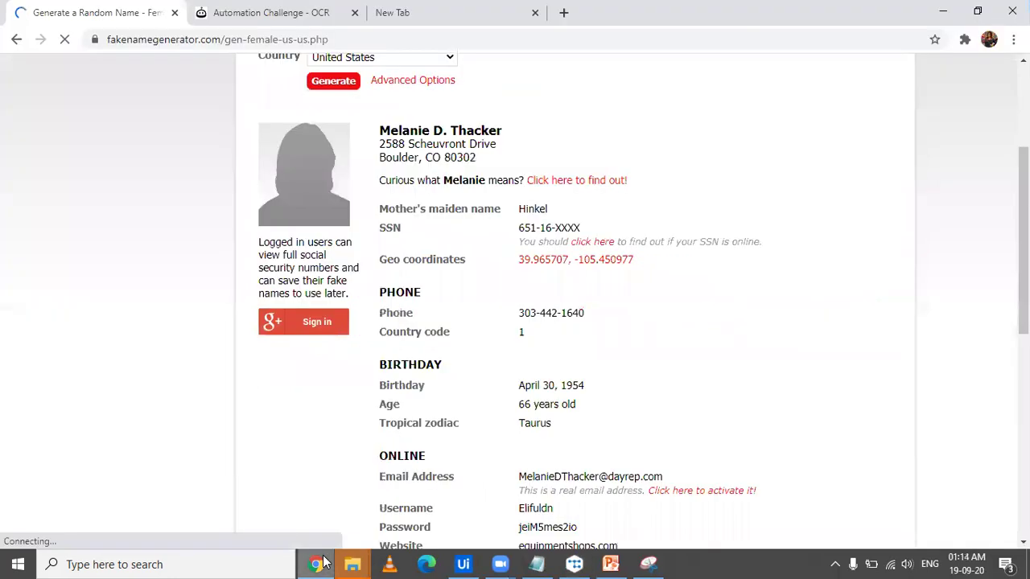
{"action": "left_click", "coordinate": [322, 564]}
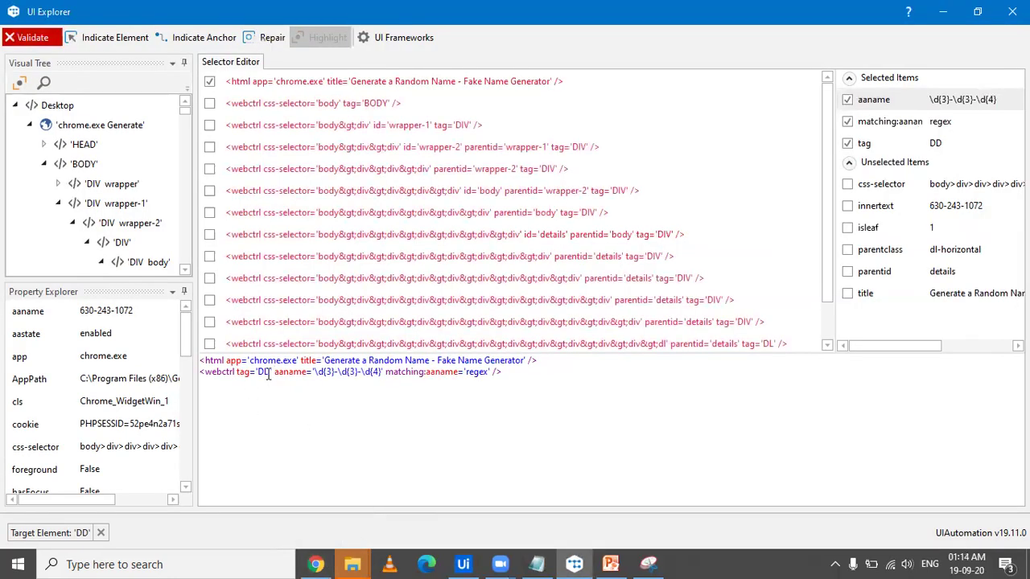
Step: Remove the tag='DD' attribute from the webctrl line of the selector
{"action": "left_click_drag", "start_coordinate": [276, 373], "coordinate": [235, 375]}
{"action": "key", "text": "BackSpace"}
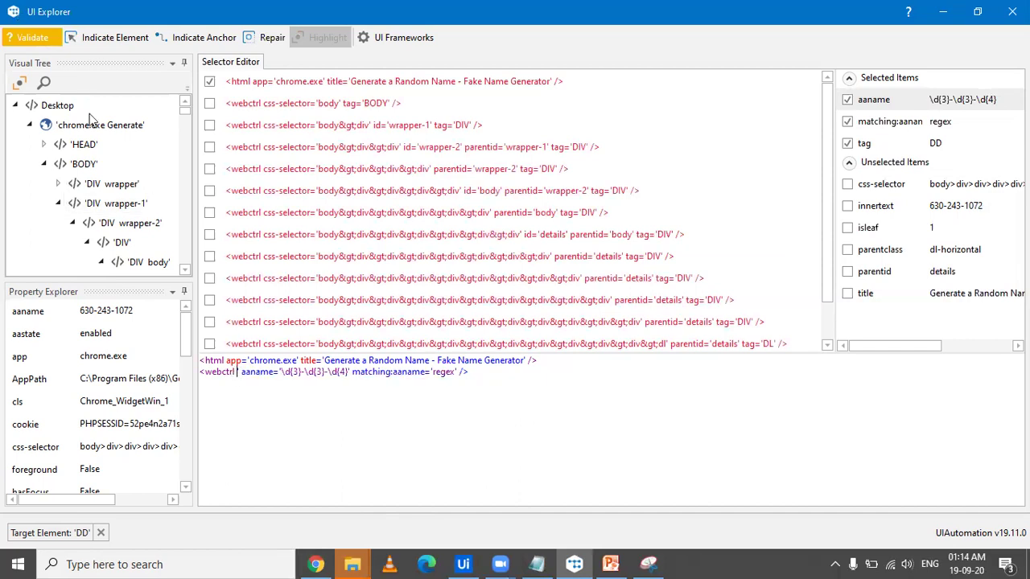
{"action": "key", "text": "BackSpace"}
{"action": "key", "text": "BackSpace"}
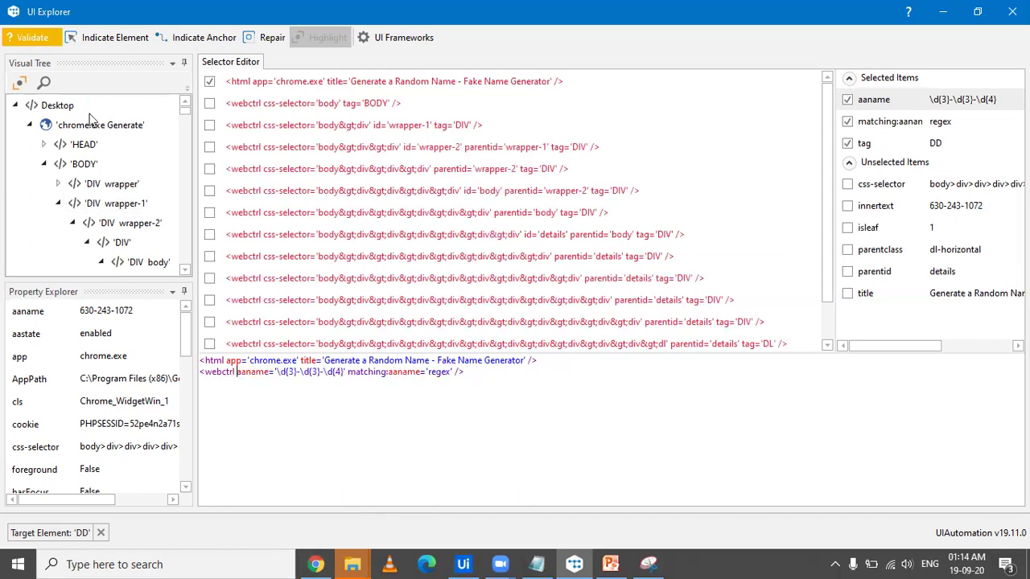
Step: Validate the regex selector without the tag attribute and examine the generated identity's phone number in Chrome
{"action": "left_click", "coordinate": [45, 41]}
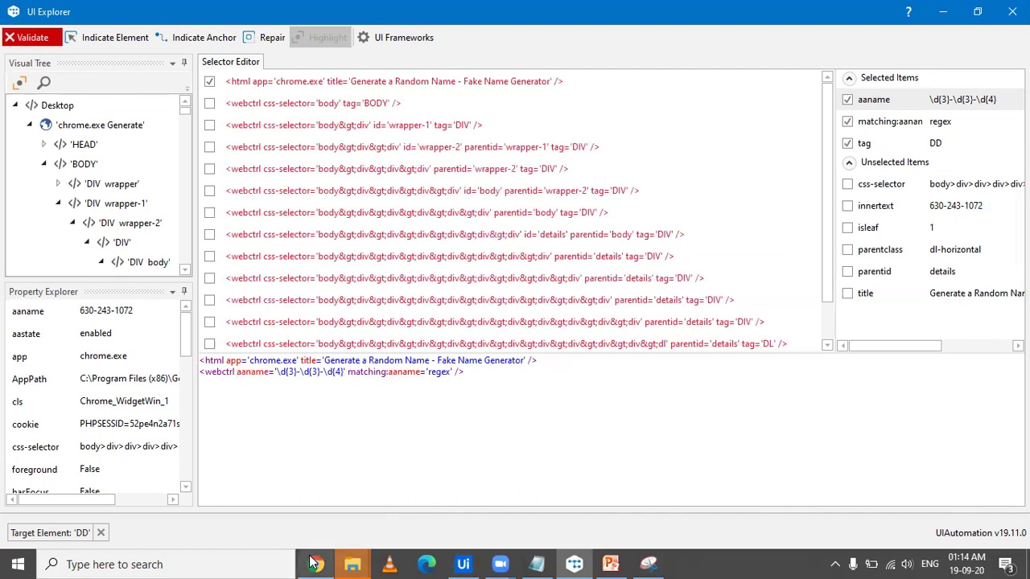
{"action": "mouse_move", "coordinate": [313, 563]}
{"action": "left_click", "coordinate": [314, 495]}
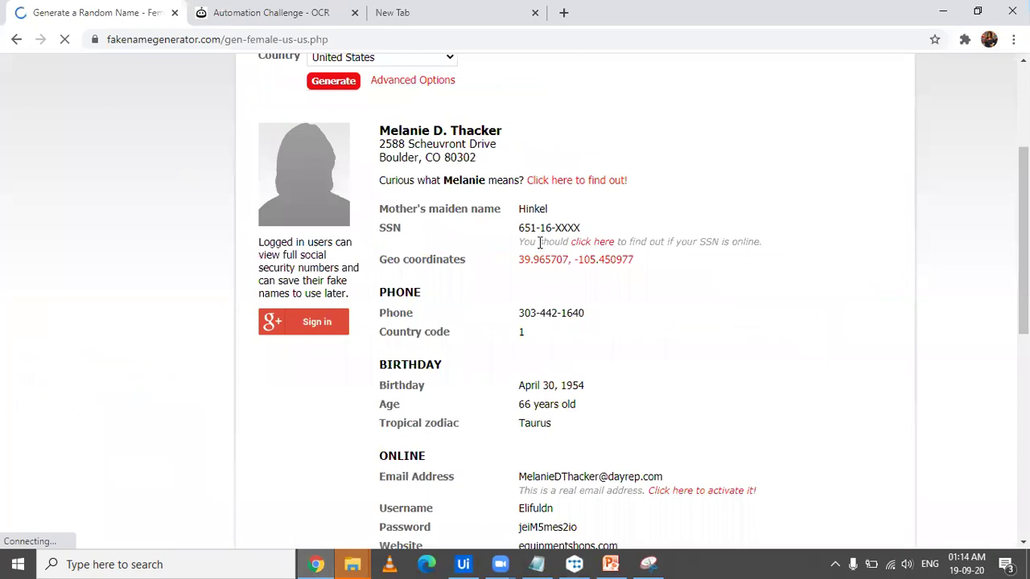
{"action": "scroll", "coordinate": [540, 241], "scroll_direction": "down", "scroll_amount": 4}
{"action": "scroll", "coordinate": [539, 241], "scroll_direction": "up", "scroll_amount": 2}
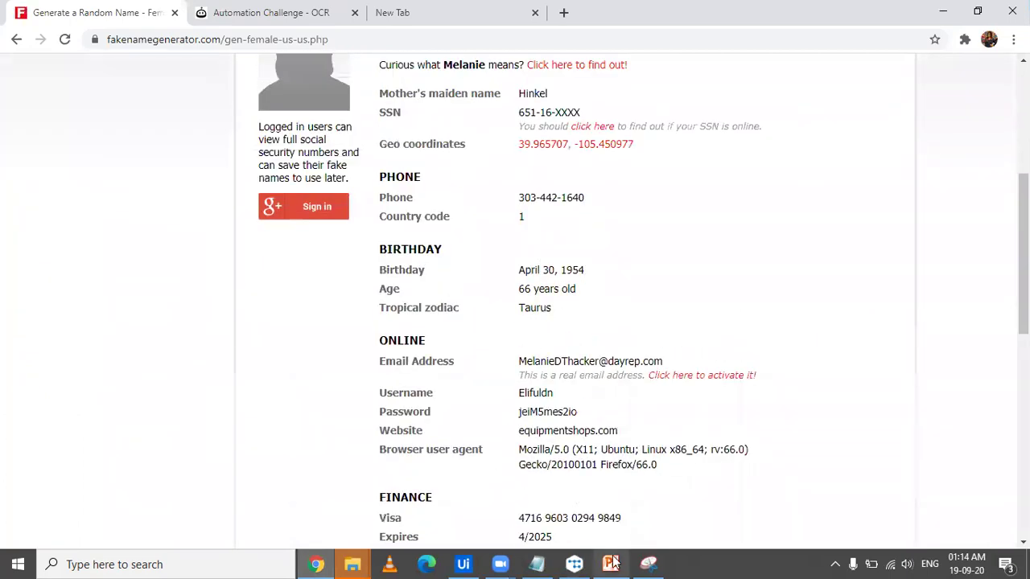
Step: Validate the selector once more in UI Explorer and recheck the identity's details on the Chrome page
{"action": "left_click", "coordinate": [573, 563]}
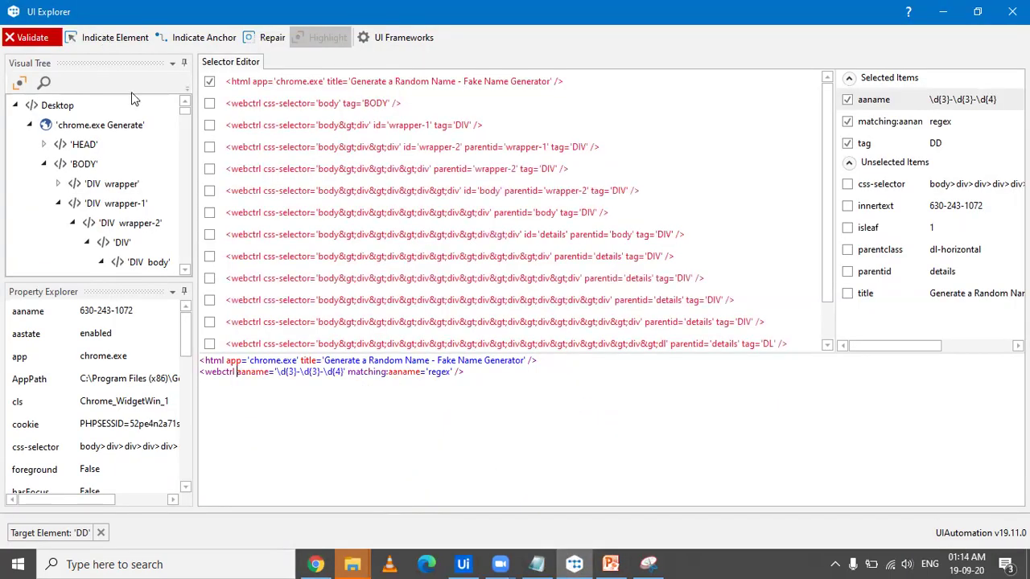
{"action": "left_click", "coordinate": [43, 42]}
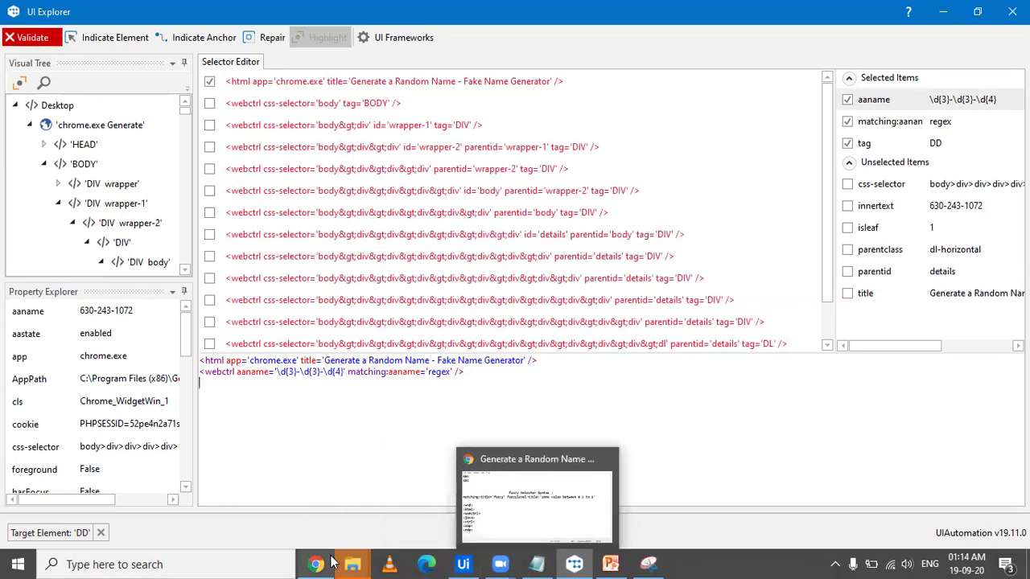
{"action": "mouse_move", "coordinate": [332, 563]}
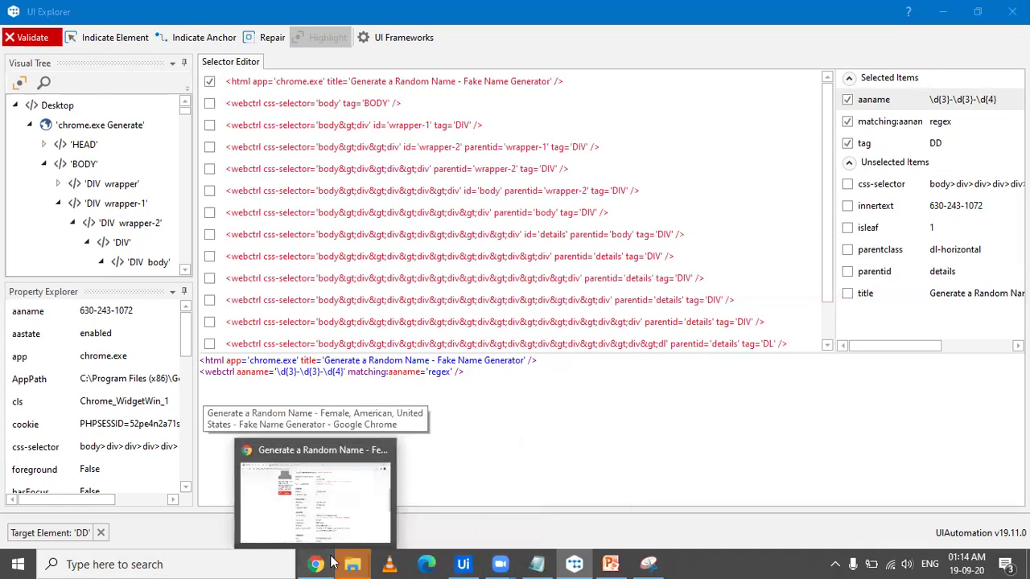
{"action": "left_click", "coordinate": [332, 563]}
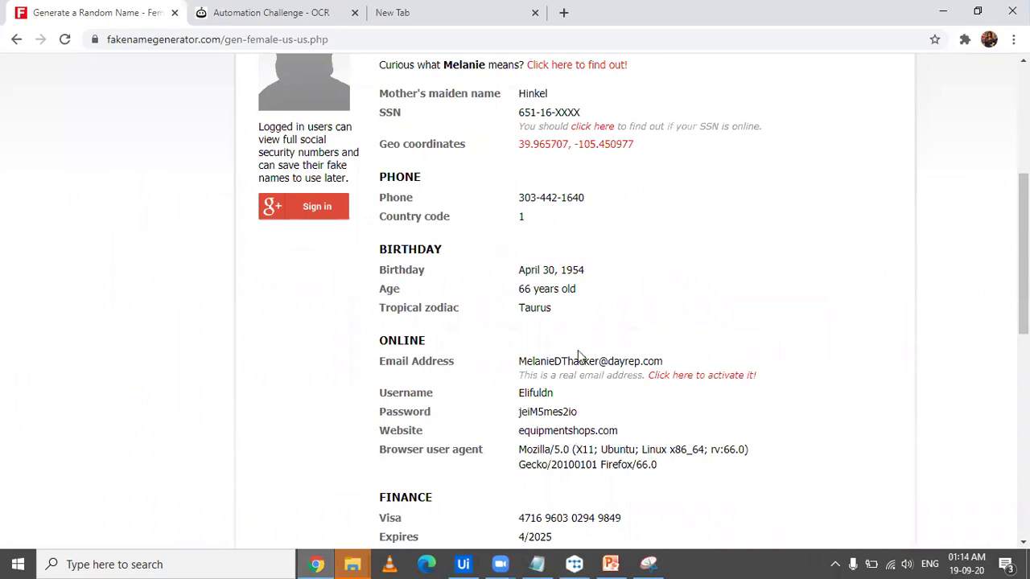
{"action": "scroll", "coordinate": [578, 353], "scroll_direction": "up", "scroll_amount": 4}
{"action": "scroll", "coordinate": [577, 354], "scroll_direction": "down", "scroll_amount": 3}
{"action": "scroll", "coordinate": [577, 358], "scroll_direction": "down", "scroll_amount": 1}
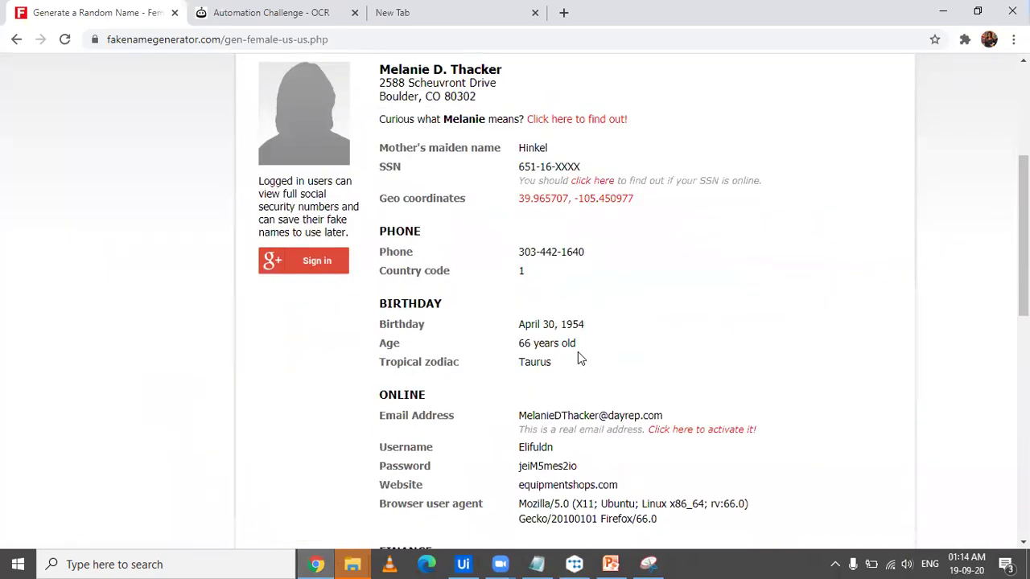
Step: In UI Explorer, copy and remove the regex webctrl line, and indicate the phone value on the Chrome page again
{"action": "left_click", "coordinate": [583, 562]}
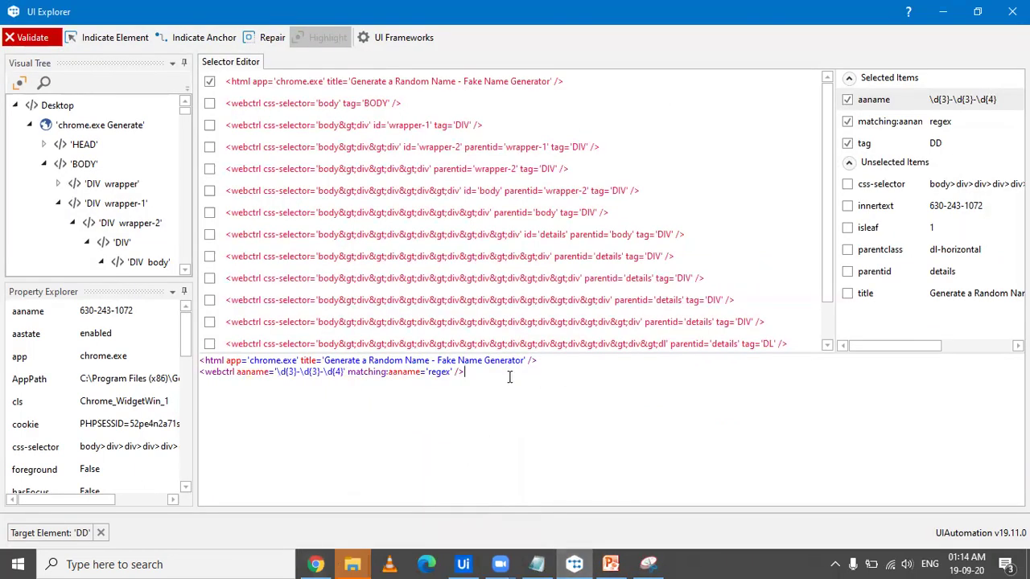
{"action": "left_click_drag", "start_coordinate": [481, 370], "coordinate": [184, 376]}
{"action": "key", "text": "ctrl+c"}
{"action": "key", "text": "Delete"}
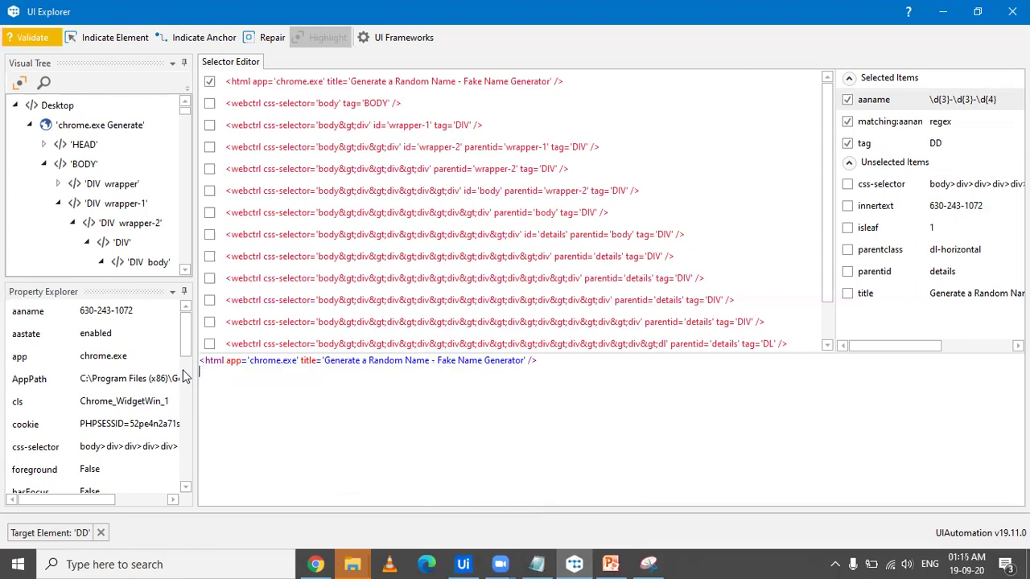
{"action": "left_click", "coordinate": [117, 46]}
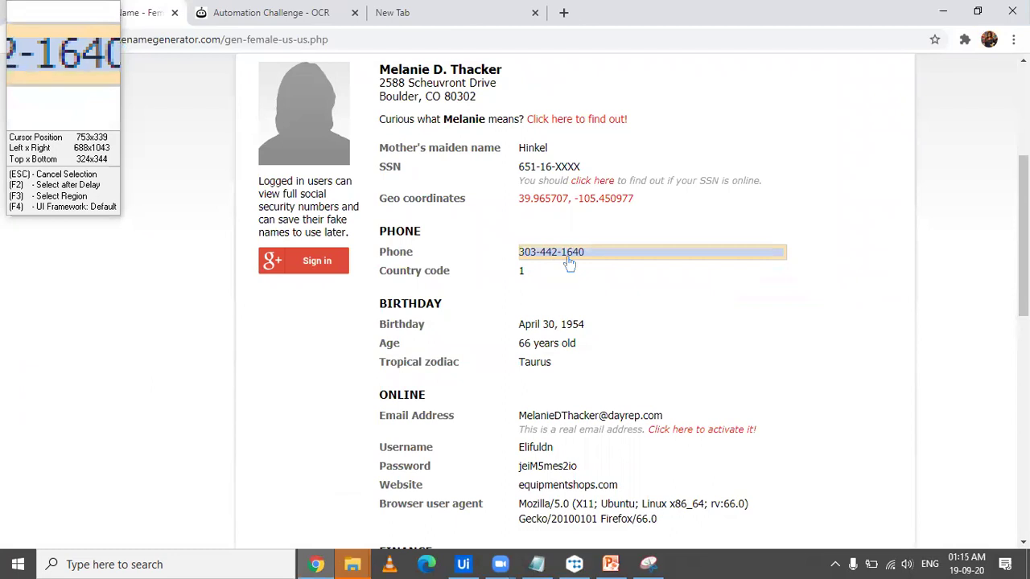
{"action": "left_click", "coordinate": [570, 263]}
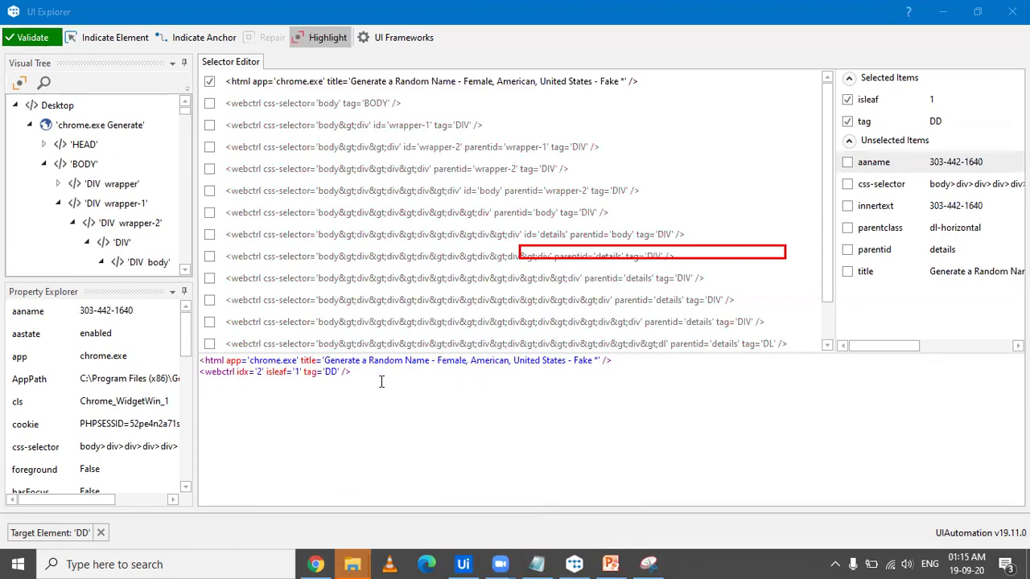
Step: Turn off highlighting and replace the new webctrl line with the copied line containing aaname='\d{3}-\d{3}-\d{4}' and matching:aaname='regex'
{"action": "left_click", "coordinate": [305, 37]}
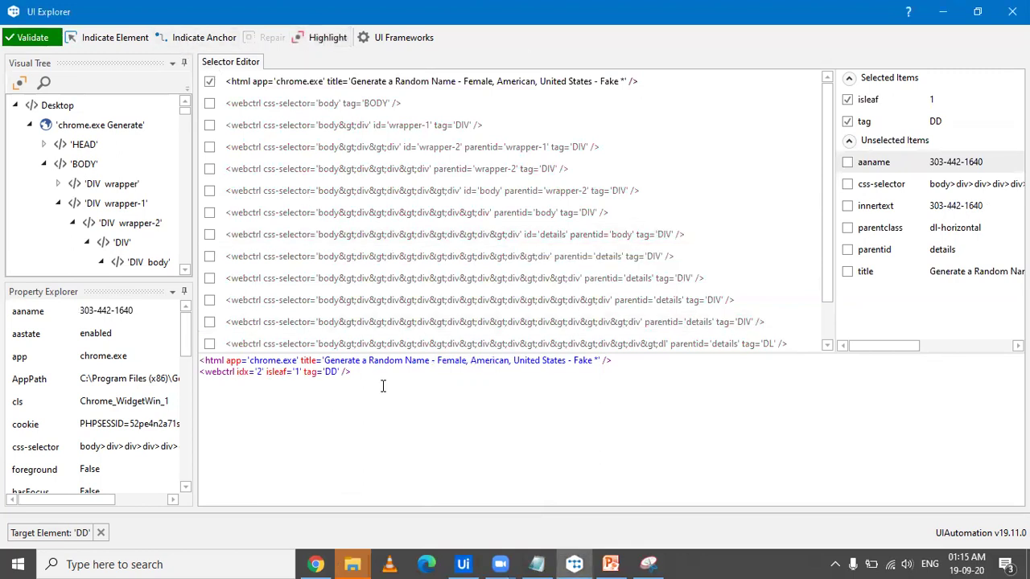
{"action": "left_click_drag", "start_coordinate": [380, 375], "coordinate": [201, 378]}
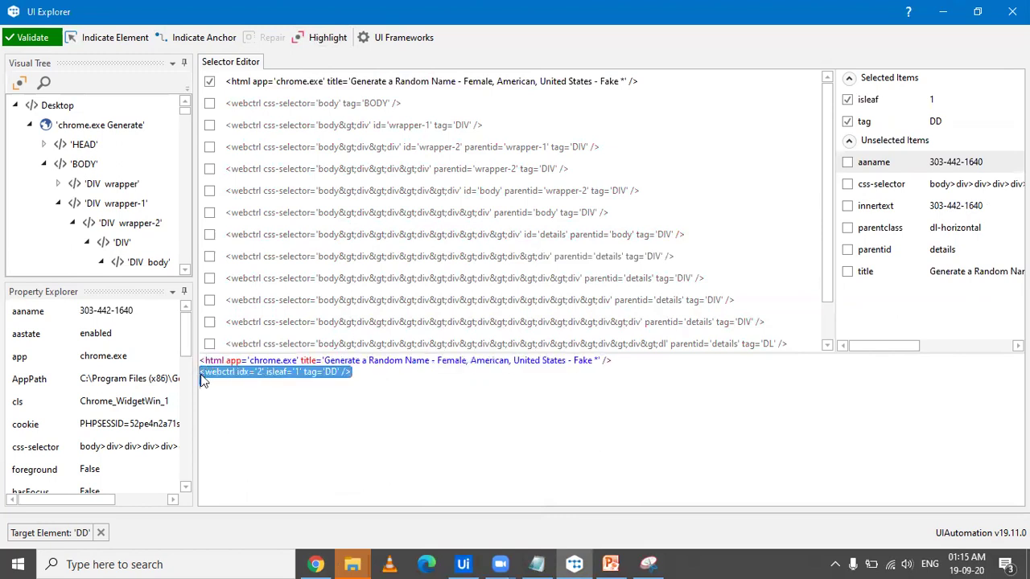
{"action": "key", "text": "ctrl+v"}
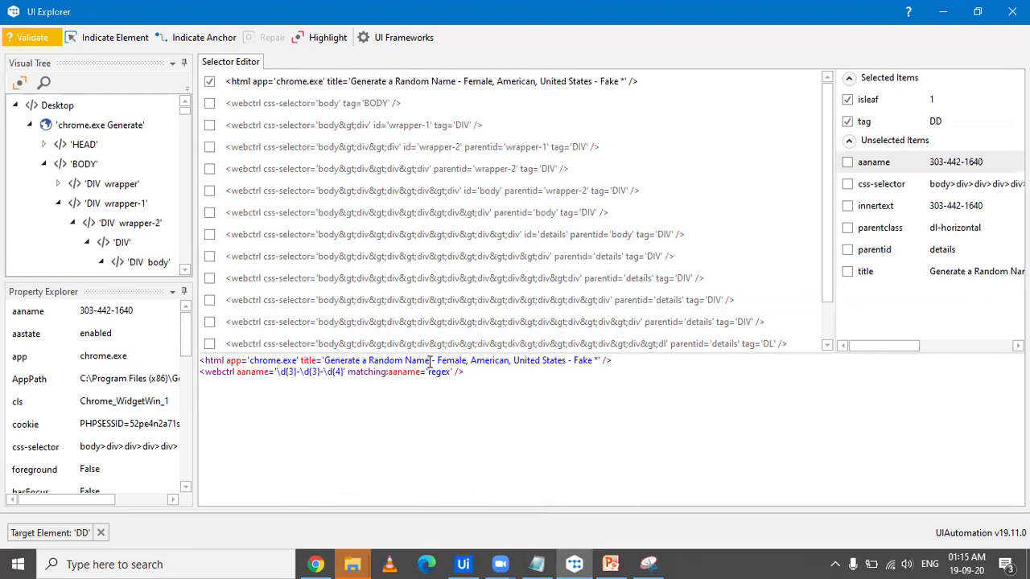
Step: Shorten the html line's title attribute to 'Generate a Random Name*' and validate the selector
{"action": "left_click_drag", "start_coordinate": [430, 361], "coordinate": [594, 366]}
{"action": "key", "text": "Delete"}
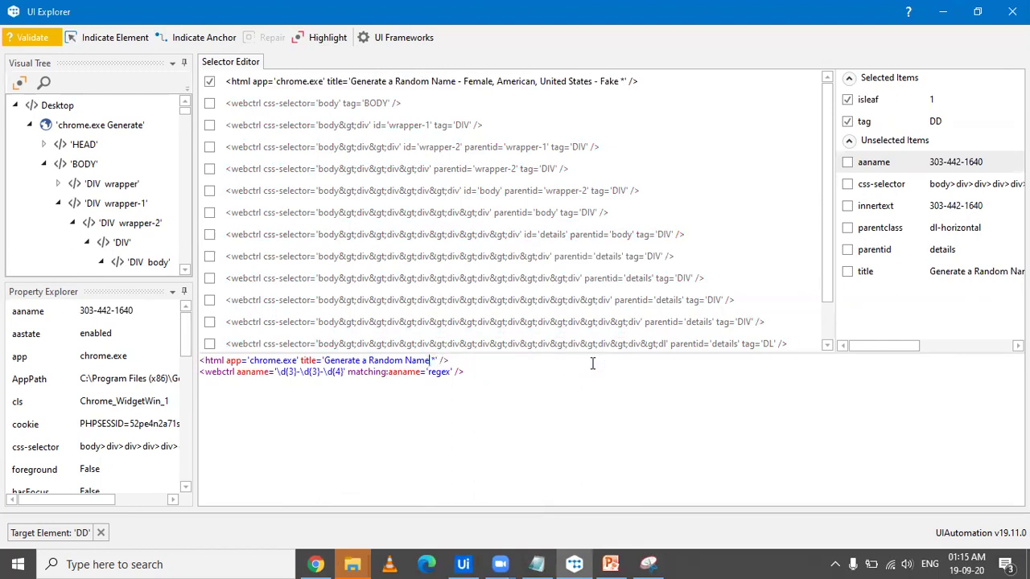
{"action": "key", "text": "BackSpace"}
{"action": "left_click", "coordinate": [45, 33]}
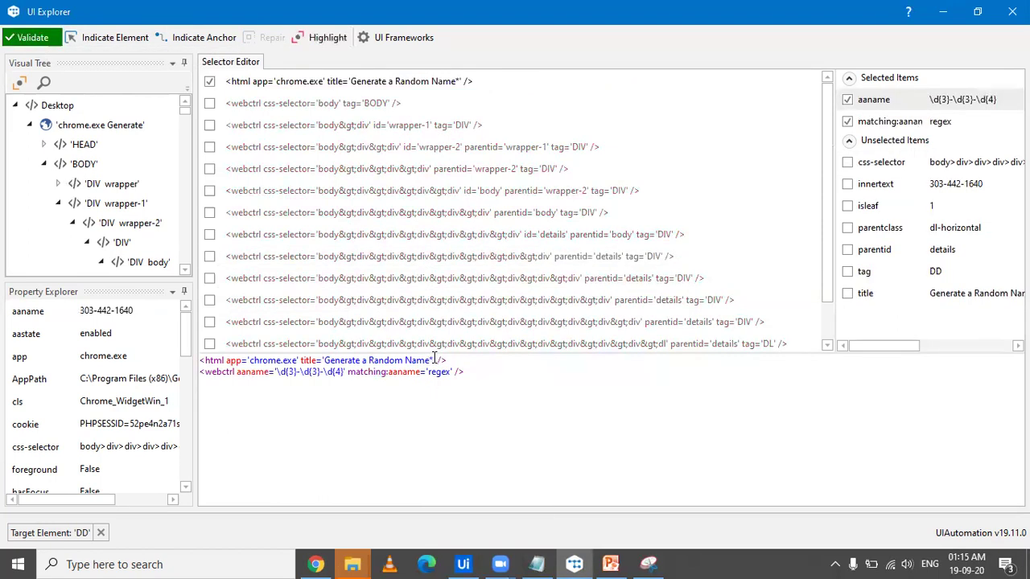
Step: Switch to Chrome and reload the Fake Name Generator page for a new identity
{"action": "mouse_move", "coordinate": [316, 564]}
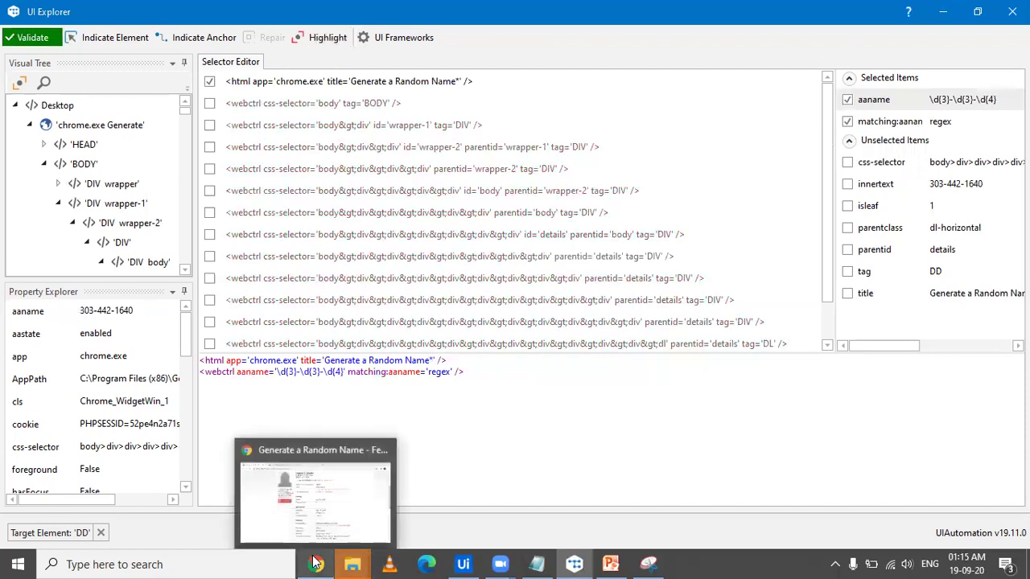
{"action": "left_click", "coordinate": [313, 499]}
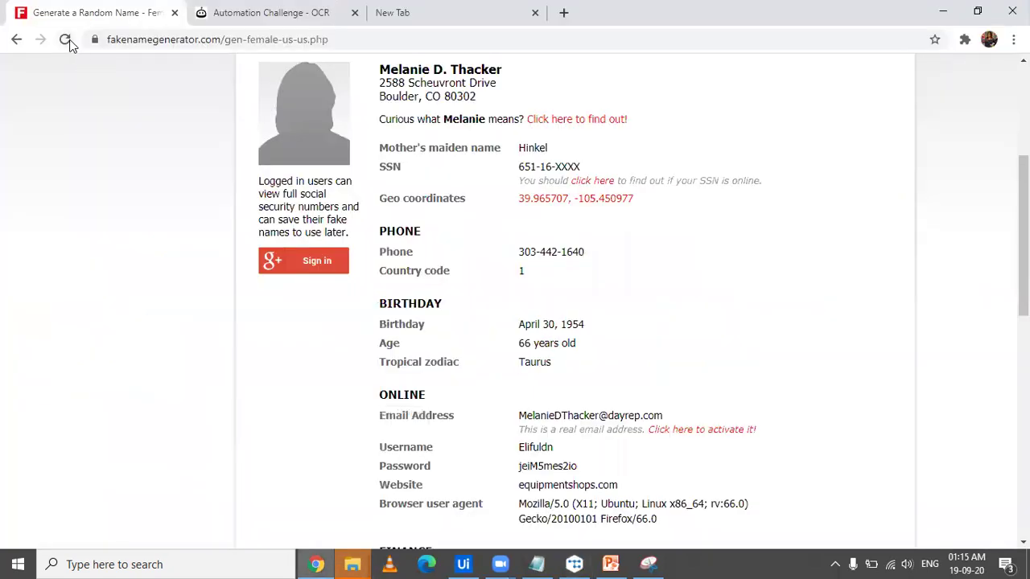
{"action": "left_click", "coordinate": [66, 41]}
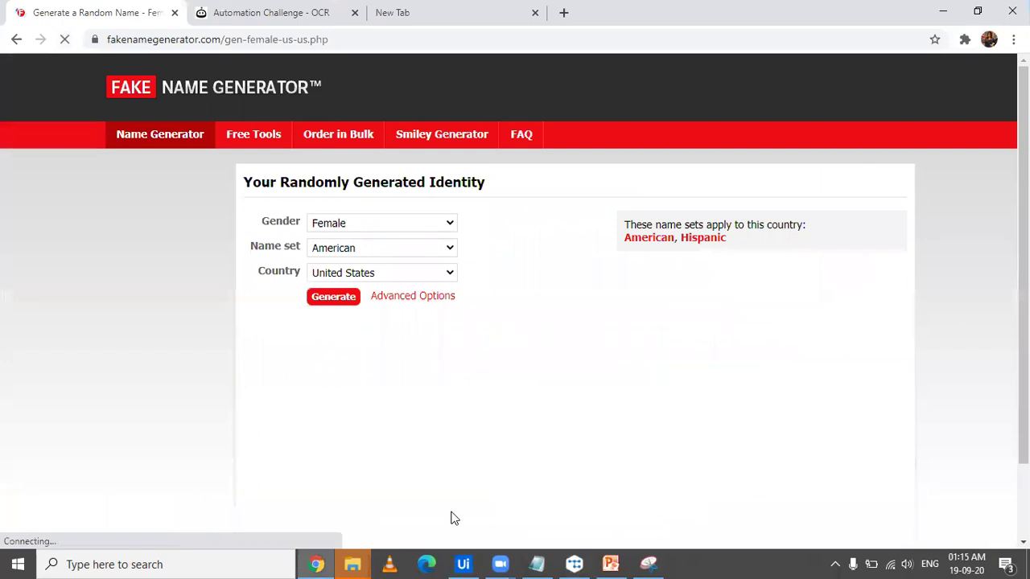
Step: Return to UI Explorer, add the tag attribute DD to the webctrl line, and check the page's loading in Chrome
{"action": "mouse_move", "coordinate": [574, 562]}
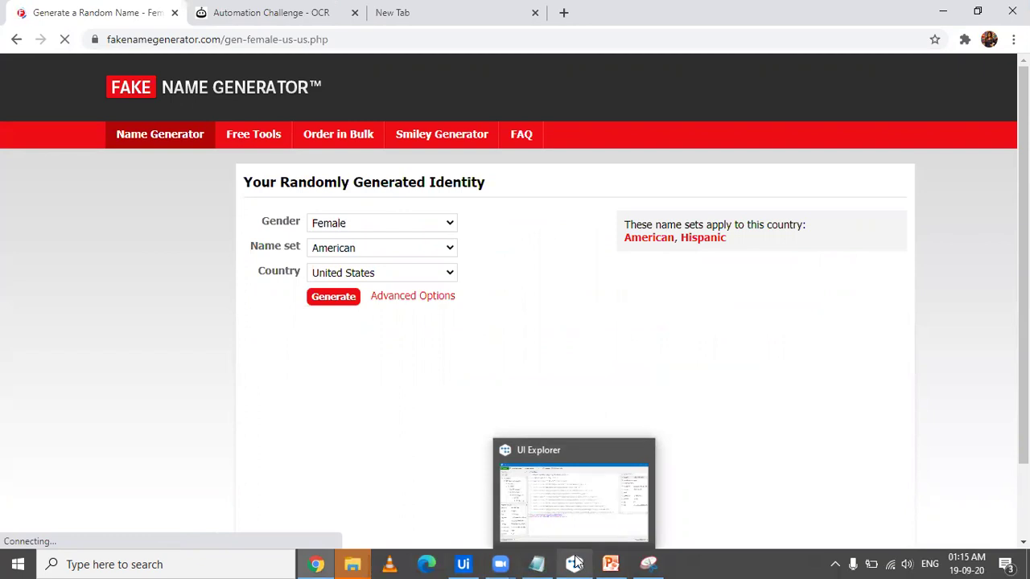
{"action": "left_click", "coordinate": [576, 563]}
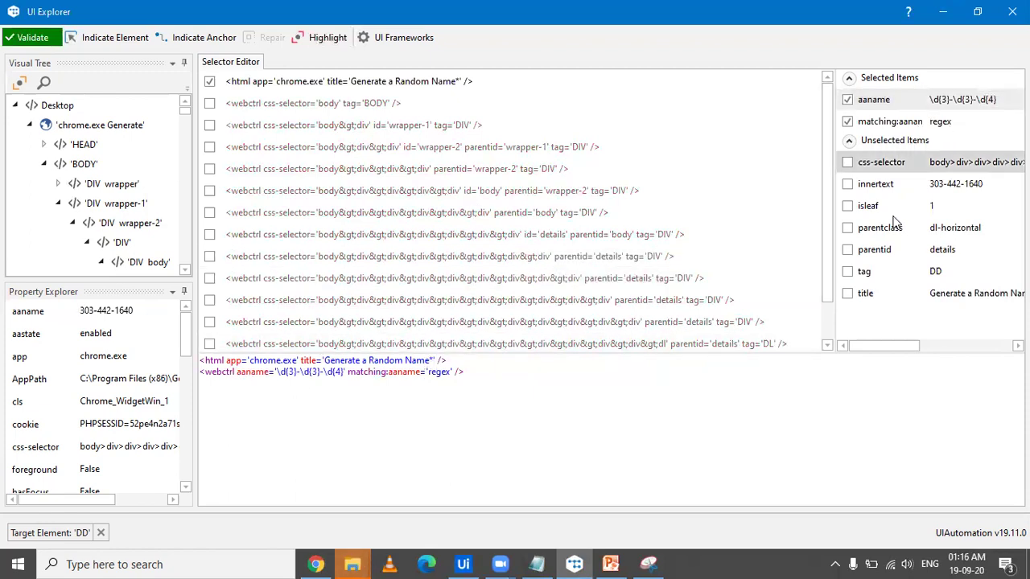
{"action": "left_click", "coordinate": [848, 272]}
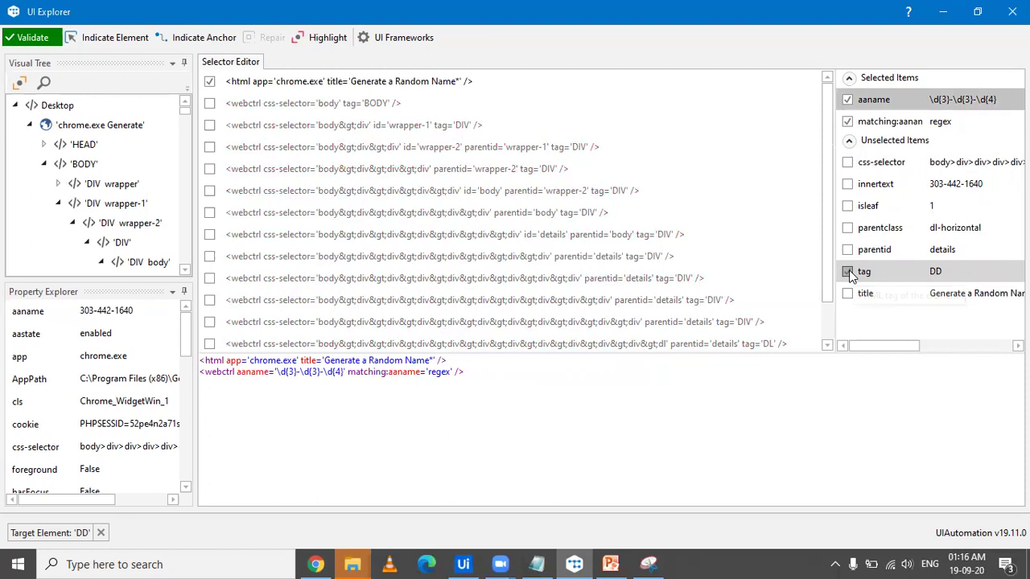
{"action": "left_click", "coordinate": [315, 564]}
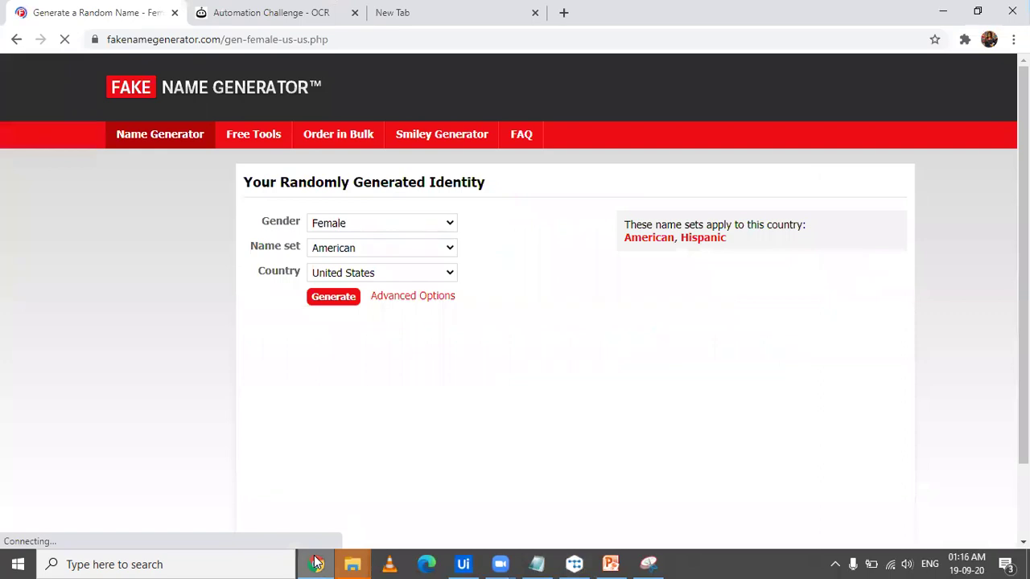
{"action": "left_click", "coordinate": [316, 564]}
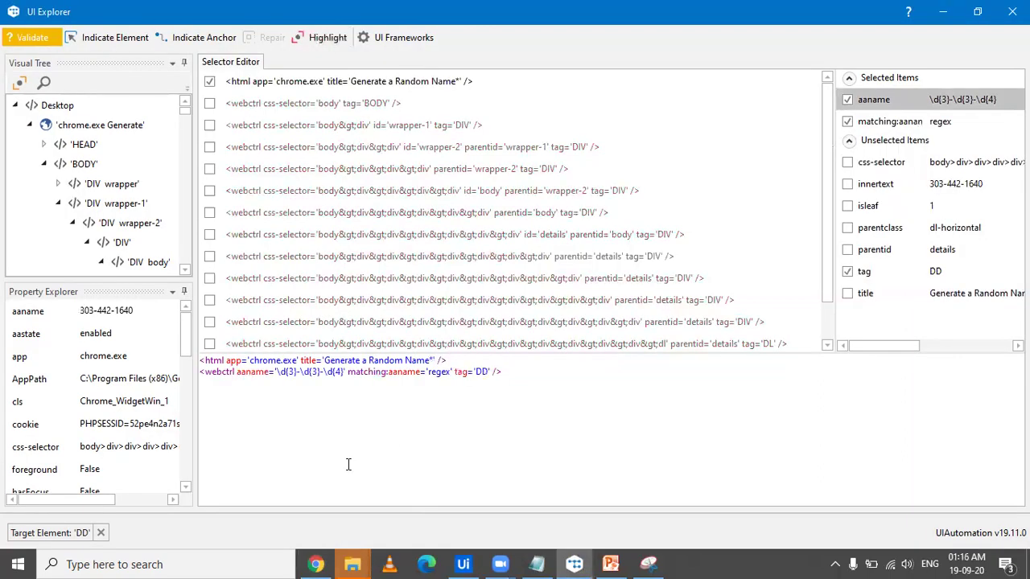
{"action": "left_click", "coordinate": [317, 563]}
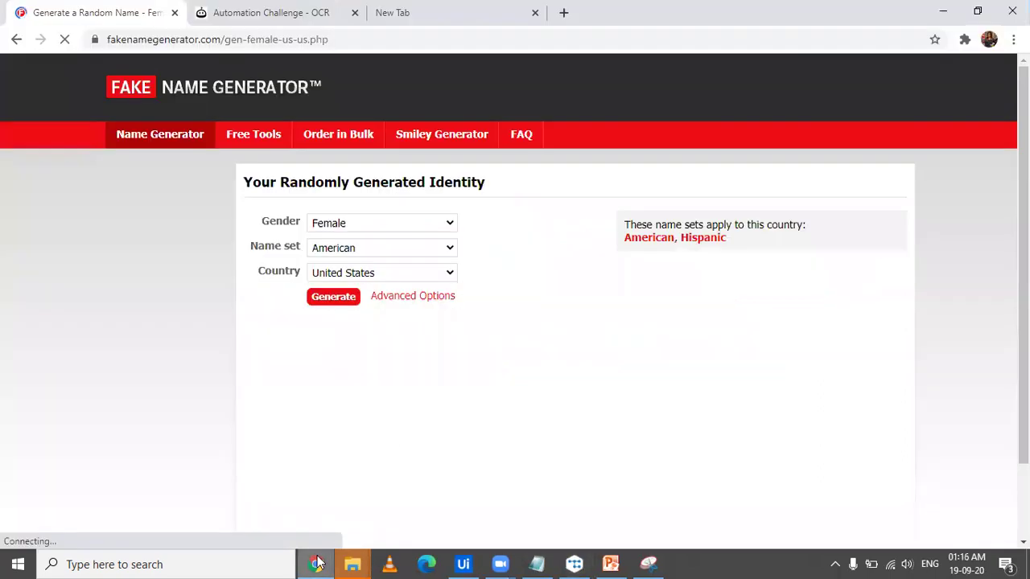
{"action": "left_click", "coordinate": [317, 563]}
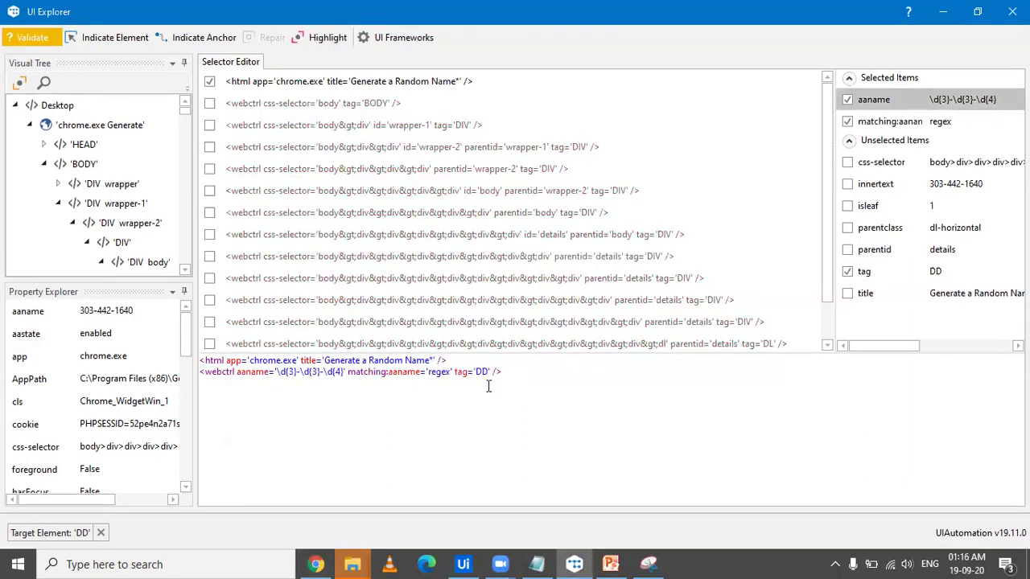
{"action": "left_click", "coordinate": [437, 361]}
{"action": "double_click", "coordinate": [418, 360]}
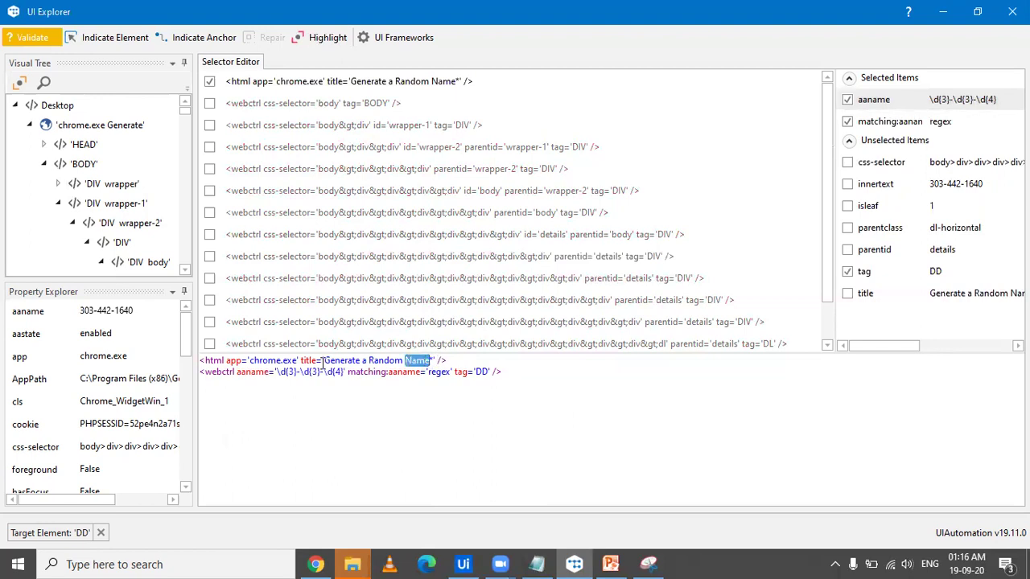
{"action": "left_click", "coordinate": [422, 362]}
{"action": "left_click_drag", "start_coordinate": [427, 361], "coordinate": [324, 361]}
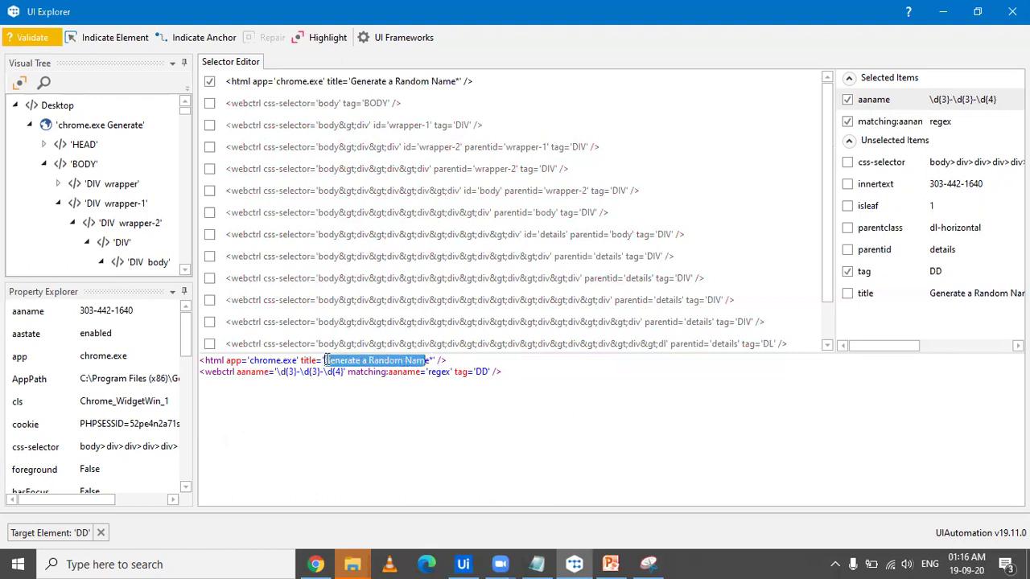
{"action": "left_click", "coordinate": [431, 360]}
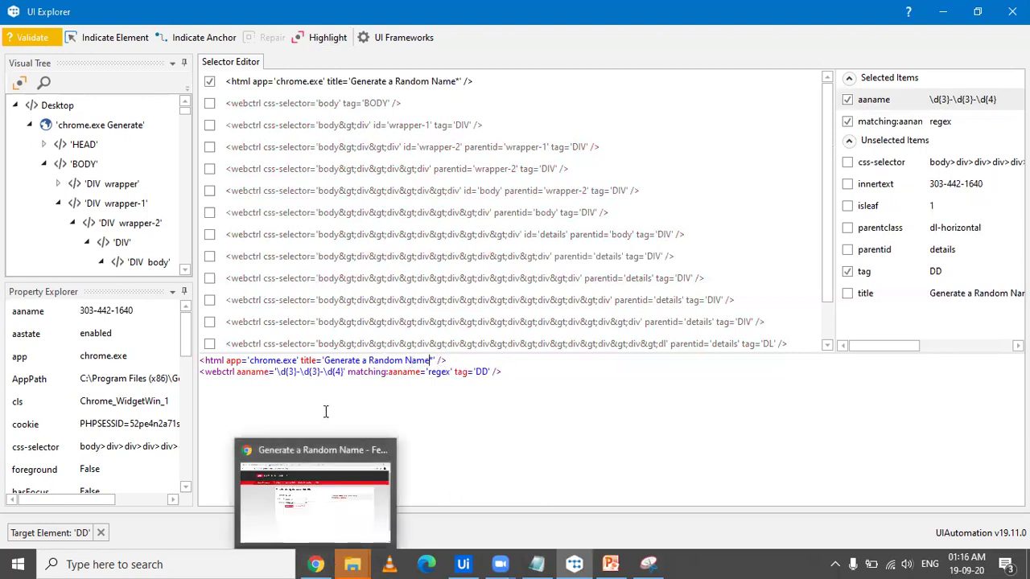
Step: Check the new identity's phone number in Chrome, validate the tagged regex selector in UI Explorer, and recheck the page
{"action": "left_click", "coordinate": [320, 563]}
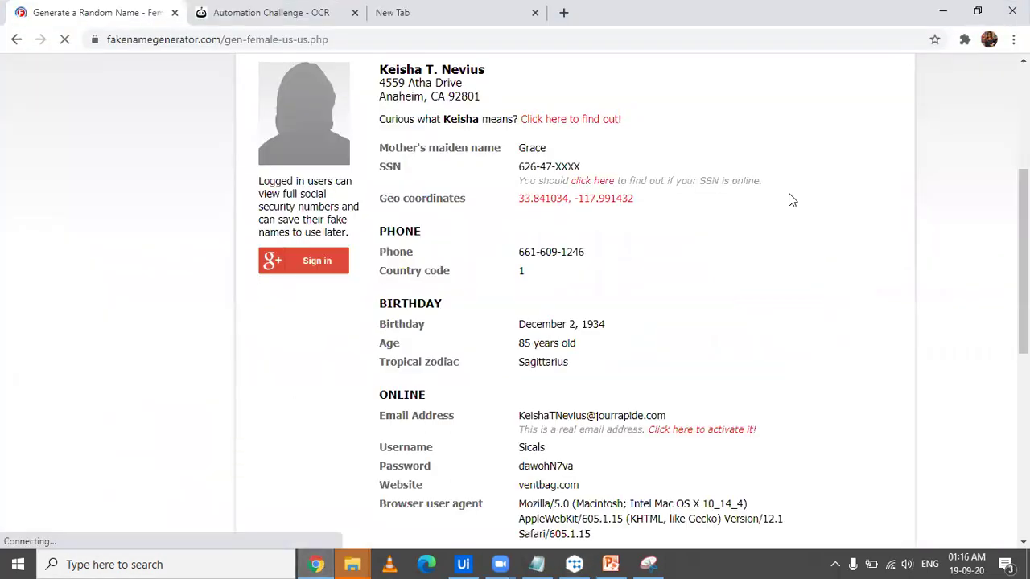
{"action": "scroll", "coordinate": [791, 200], "scroll_direction": "up", "scroll_amount": 1}
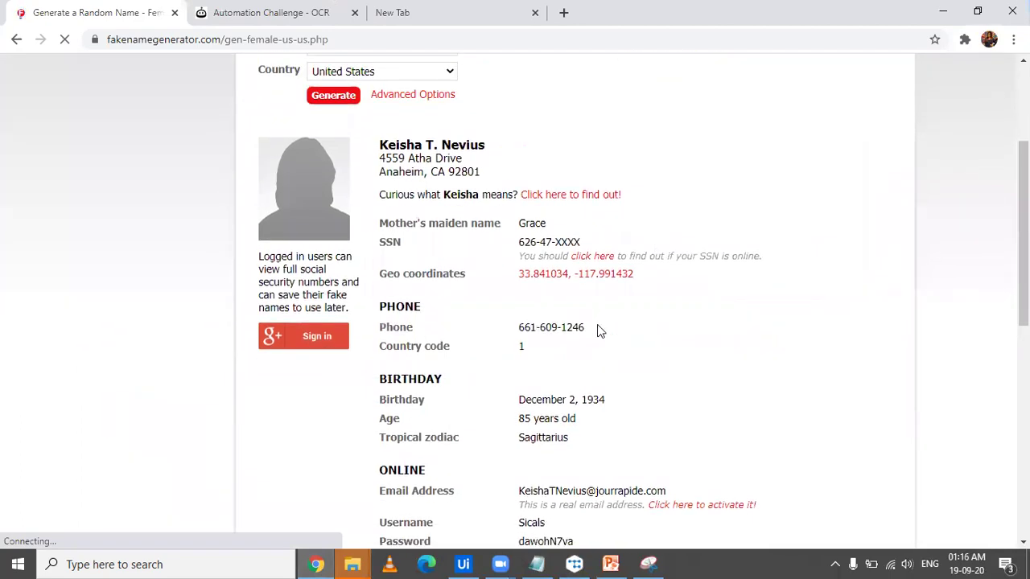
{"action": "left_click", "coordinate": [574, 563]}
{"action": "left_click", "coordinate": [37, 39]}
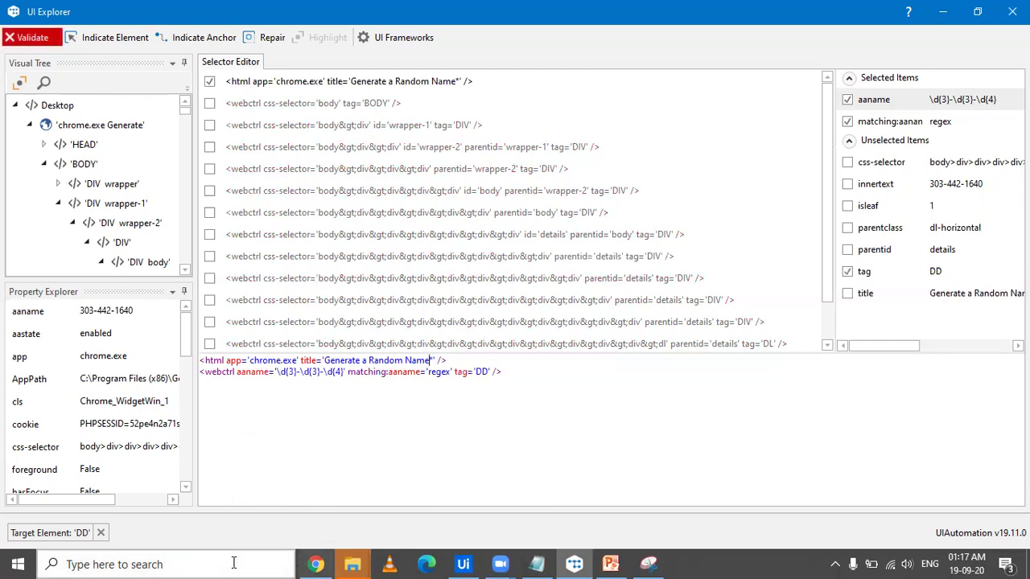
{"action": "left_click", "coordinate": [316, 563]}
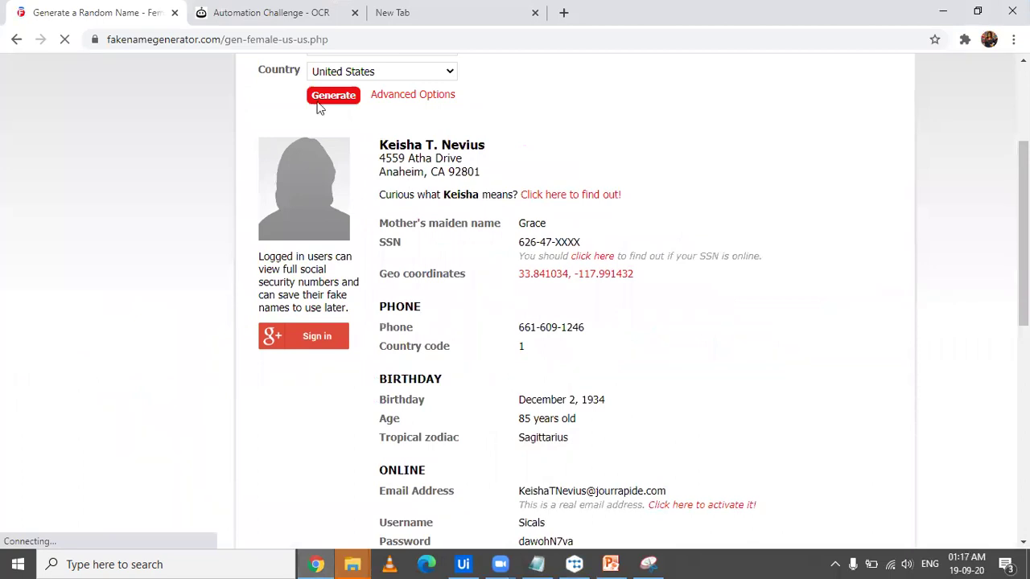
{"action": "scroll", "coordinate": [504, 325], "scroll_direction": "down", "scroll_amount": 3}
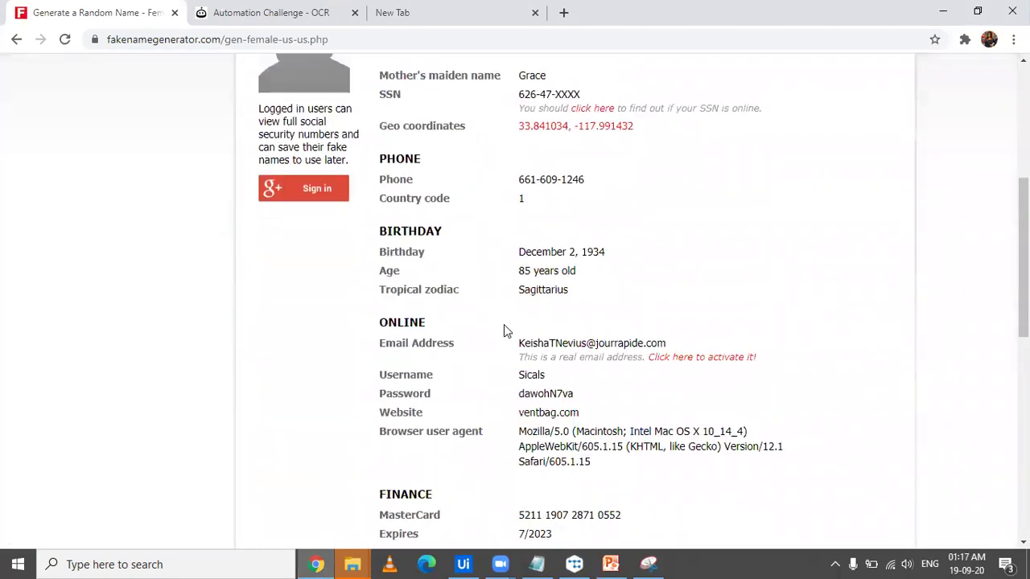
Step: Return to UI Explorer, reduce the html line's title attribute to the wildcard '*', and validate the selector
{"action": "left_click", "coordinate": [574, 563]}
{"action": "left_click", "coordinate": [435, 359]}
{"action": "left_click_drag", "start_coordinate": [431, 360], "coordinate": [324, 361]}
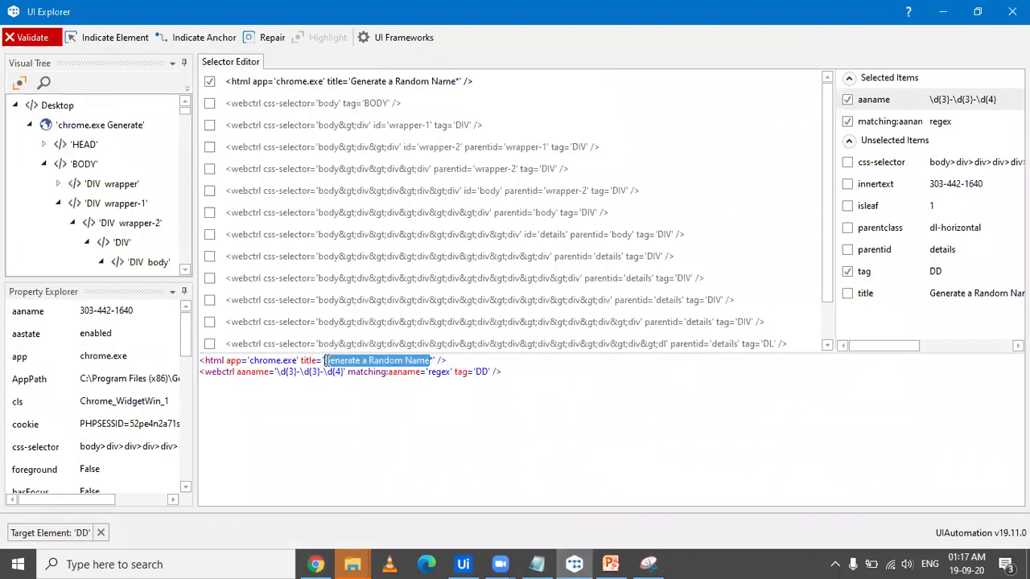
{"action": "type", "text": "*"}
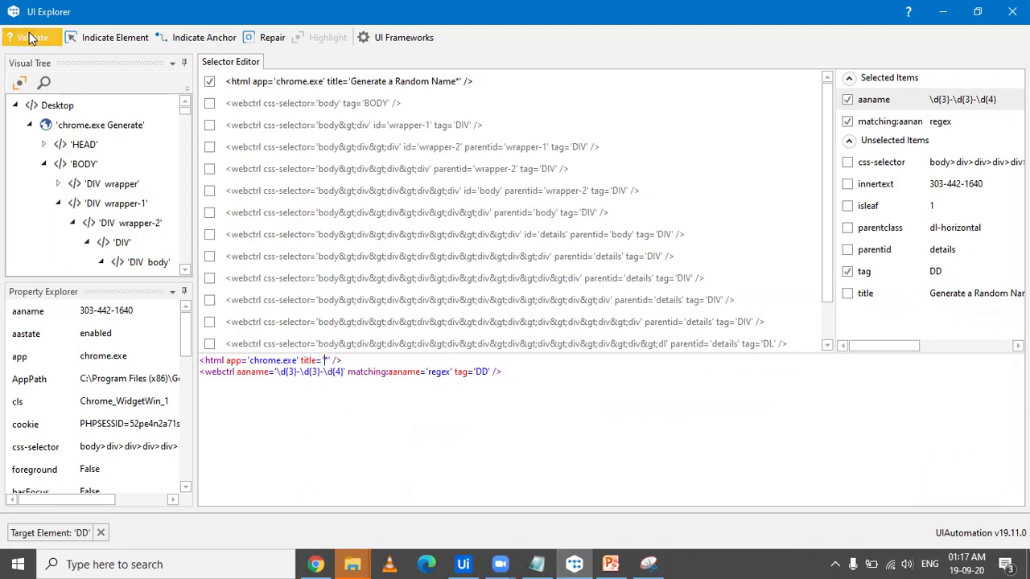
{"action": "left_click", "coordinate": [32, 39]}
{"action": "left_click", "coordinate": [34, 41]}
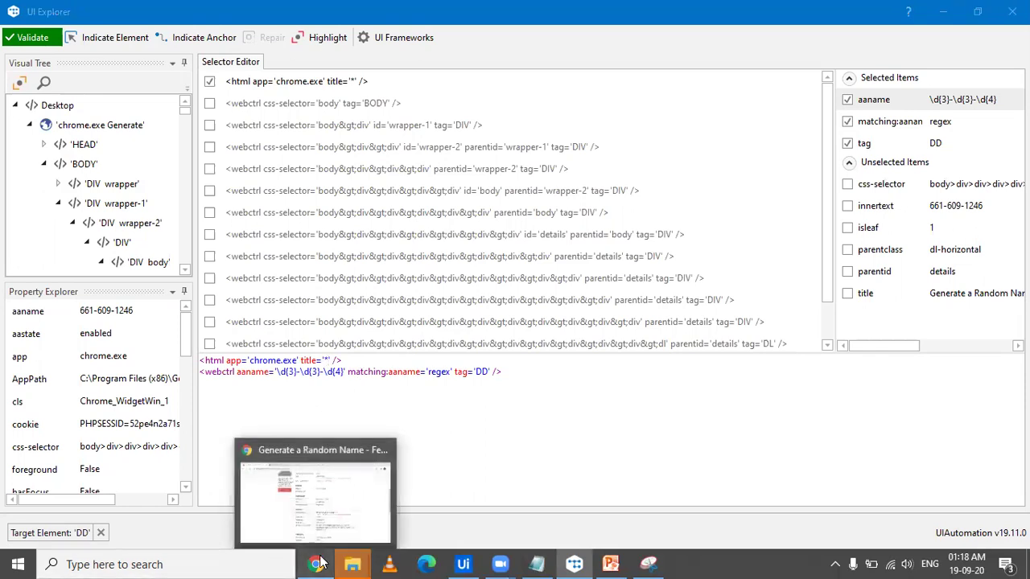
Step: Switch to Chrome and select the identity's Website value in the Online section to examine its format
{"action": "left_click", "coordinate": [334, 519]}
{"action": "scroll", "coordinate": [628, 444], "scroll_direction": "down", "scroll_amount": 1}
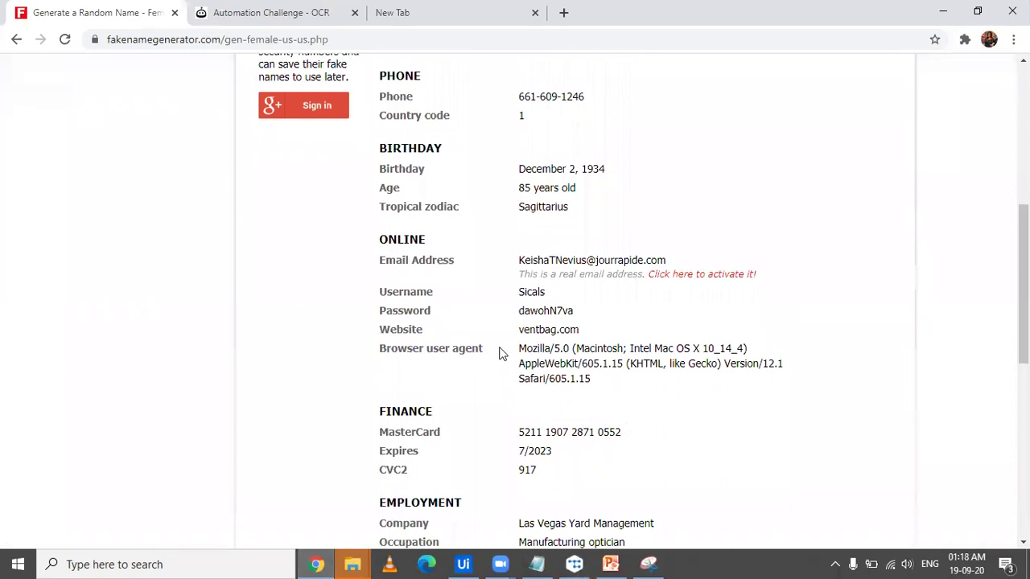
{"action": "double_click", "coordinate": [551, 330]}
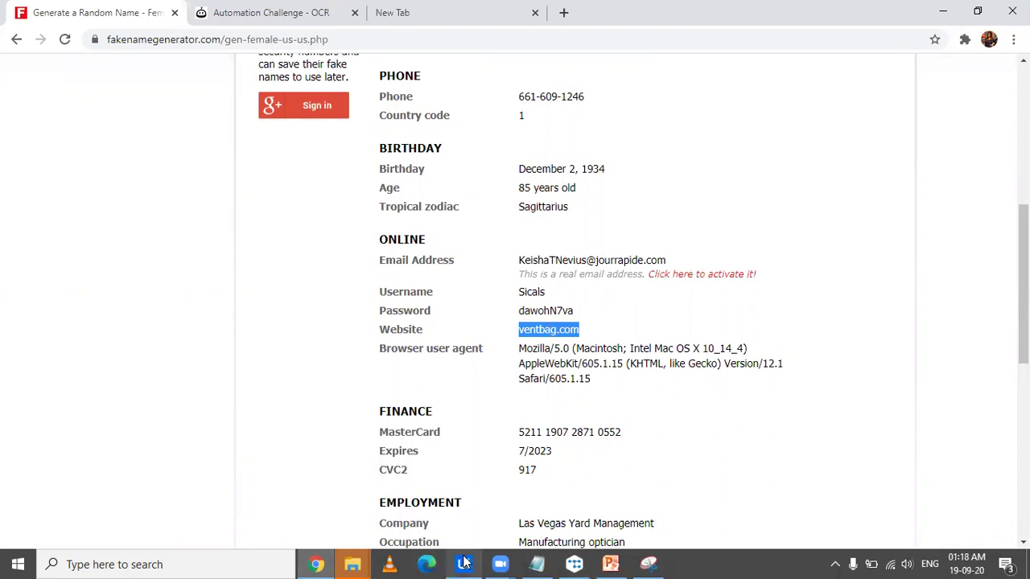
Step: Return to UI Explorer and replace the webctrl line's aaname pattern with the website regex '[A-Za-z]+\.+[a-z]{3}'
{"action": "mouse_move", "coordinate": [563, 563]}
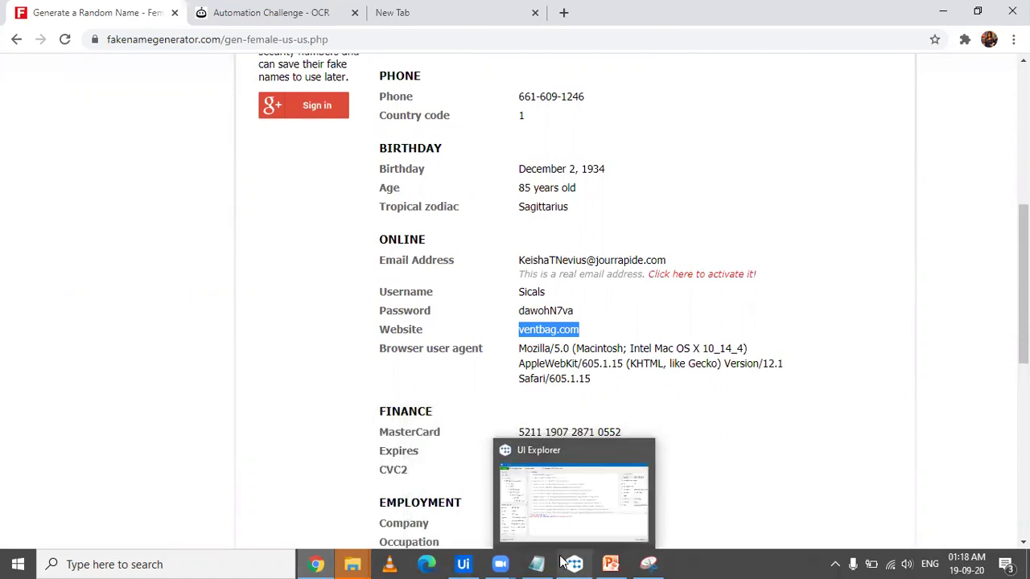
{"action": "left_click", "coordinate": [563, 563]}
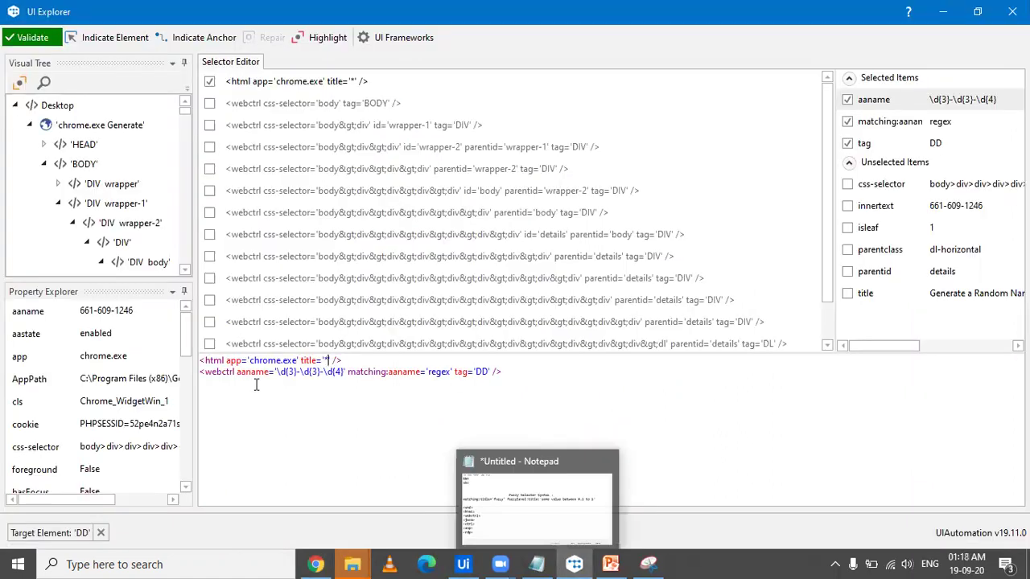
{"action": "left_click", "coordinate": [342, 372]}
{"action": "key", "text": "BackSpace"}
{"action": "key", "text": "BackSpace"}
{"action": "key", "text": "BackSpace"}
{"action": "key", "text": "BackSpace"}
{"action": "key", "text": "BackSpace"}
{"action": "key", "text": "BackSpace"}
{"action": "key", "text": "BackSpace"}
{"action": "key", "text": "BackSpace"}
{"action": "key", "text": "BackSpace"}
{"action": "key", "text": "BackSpace"}
{"action": "key", "text": "BackSpace"}
{"action": "key", "text": "BackSpace"}
{"action": "key", "text": "BackSpace"}
{"action": "key", "text": "BackSpace"}
{"action": "key", "text": "BackSpace"}
{"action": "key", "text": "BackSpace"}
{"action": "key", "text": "BackSpace"}
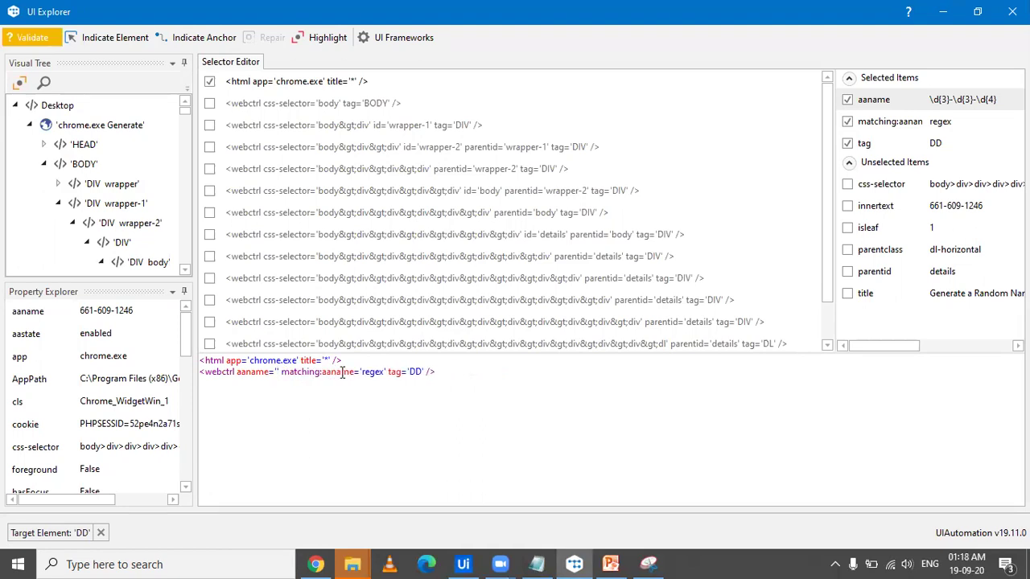
{"action": "type", "text": "[]A-"}
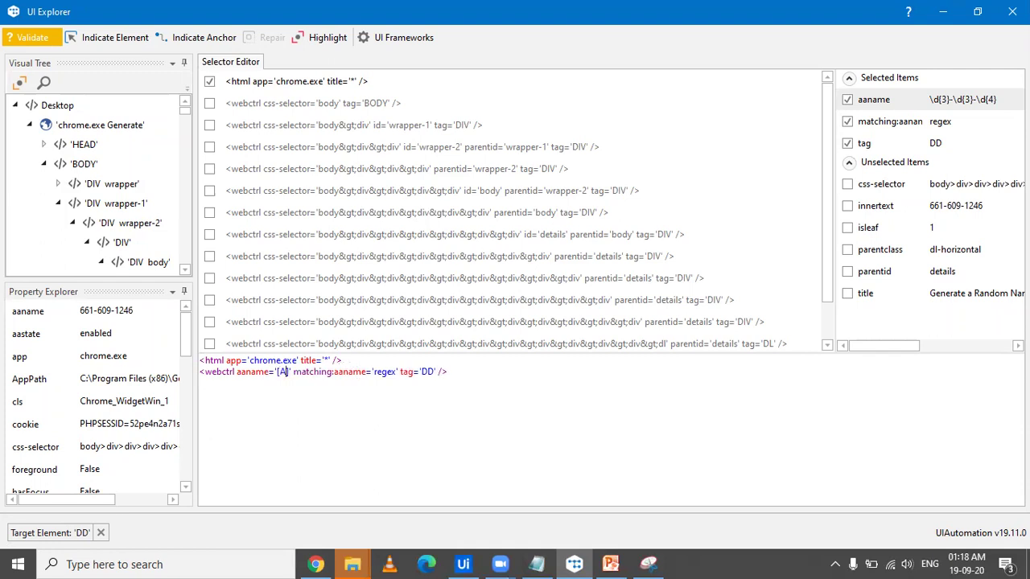
{"action": "type", "text": "Z"}
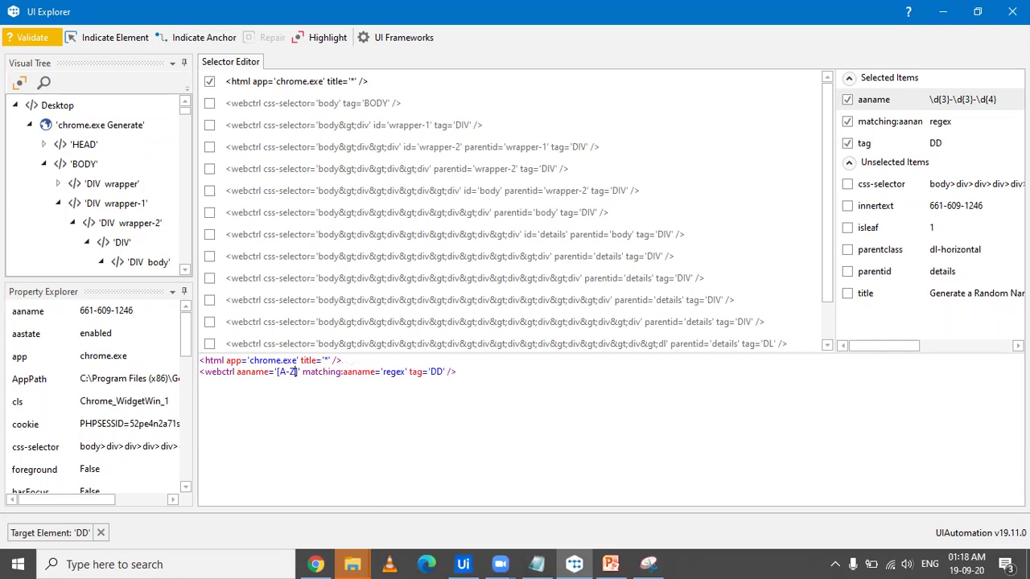
{"action": "type", "text": "a"}
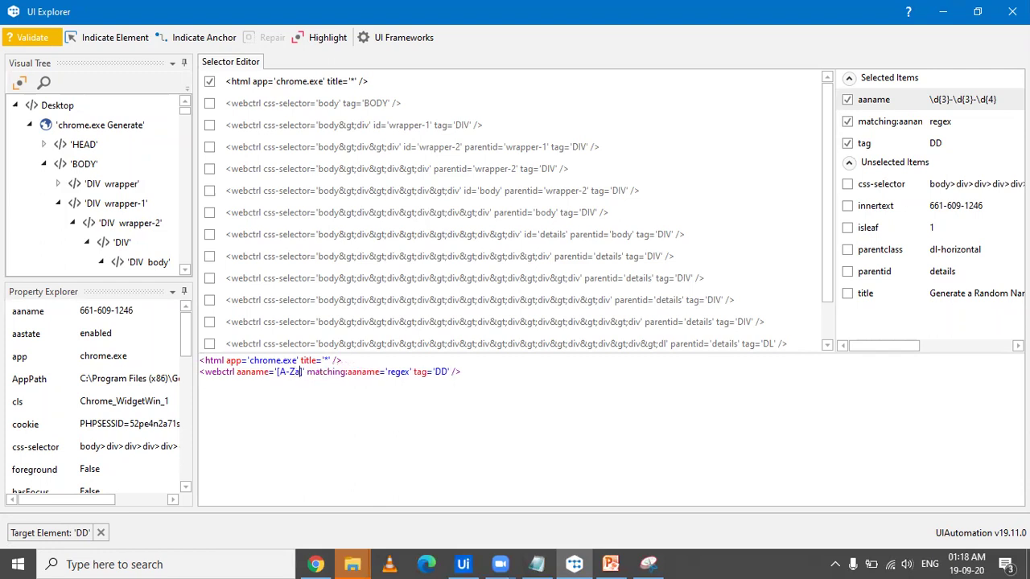
{"action": "type", "text": "-z"}
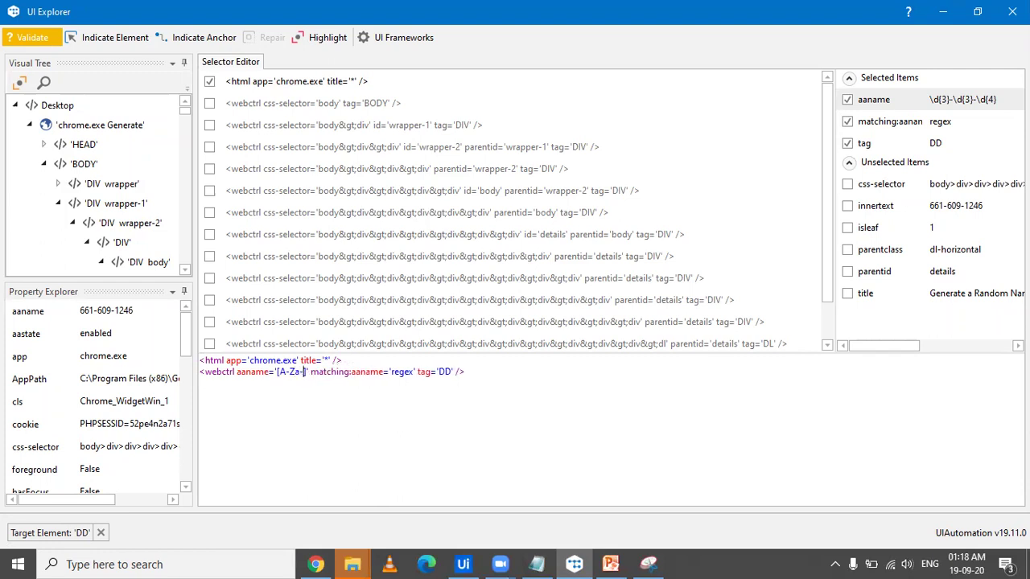
{"action": "type", "text": "+"}
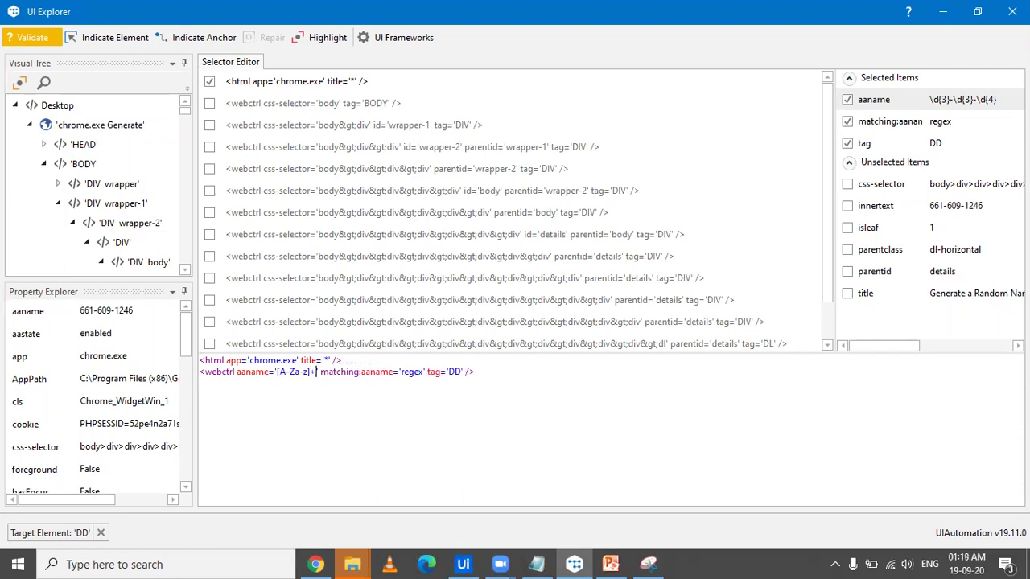
{"action": "type", "text": "\\."}
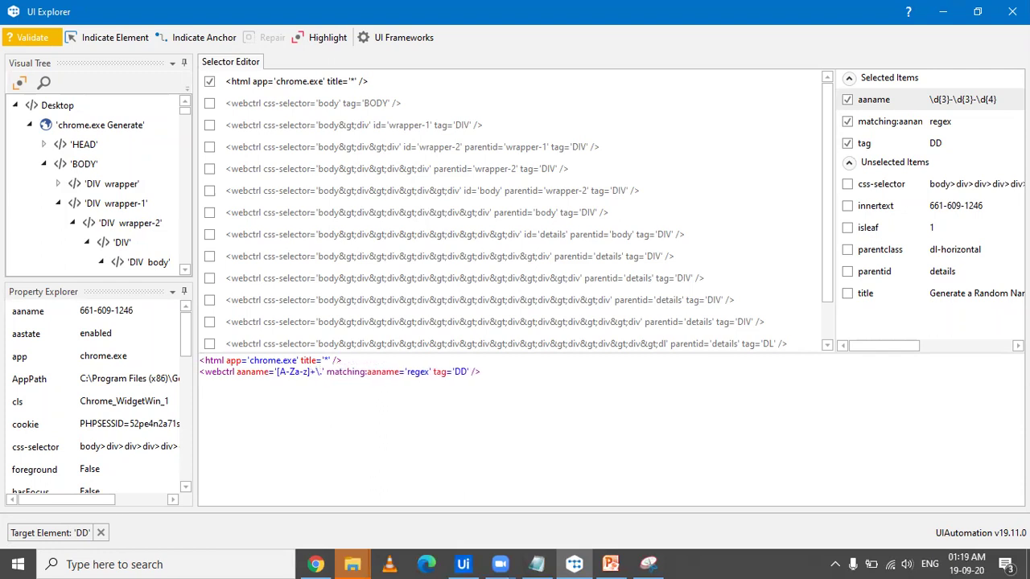
{"action": "type", "text": "+[]"}
{"action": "key", "text": "Left"}
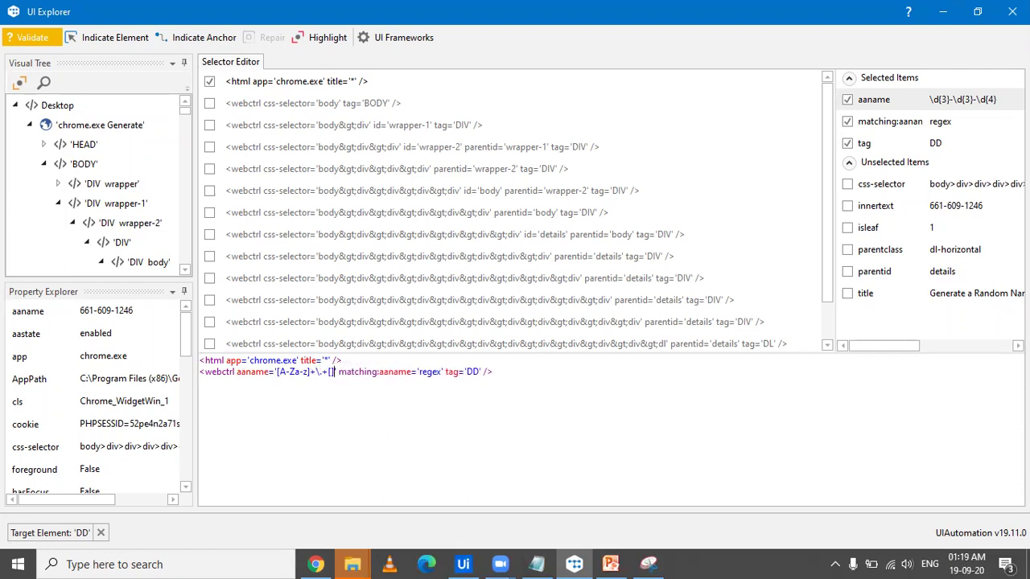
{"action": "type", "text": "a-z"}
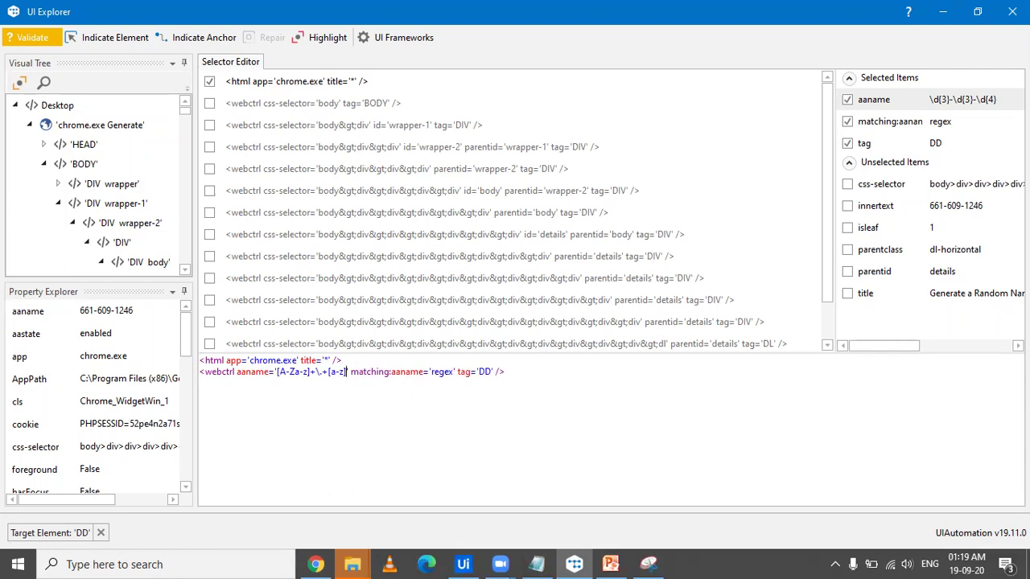
{"action": "type", "text": "{3"}
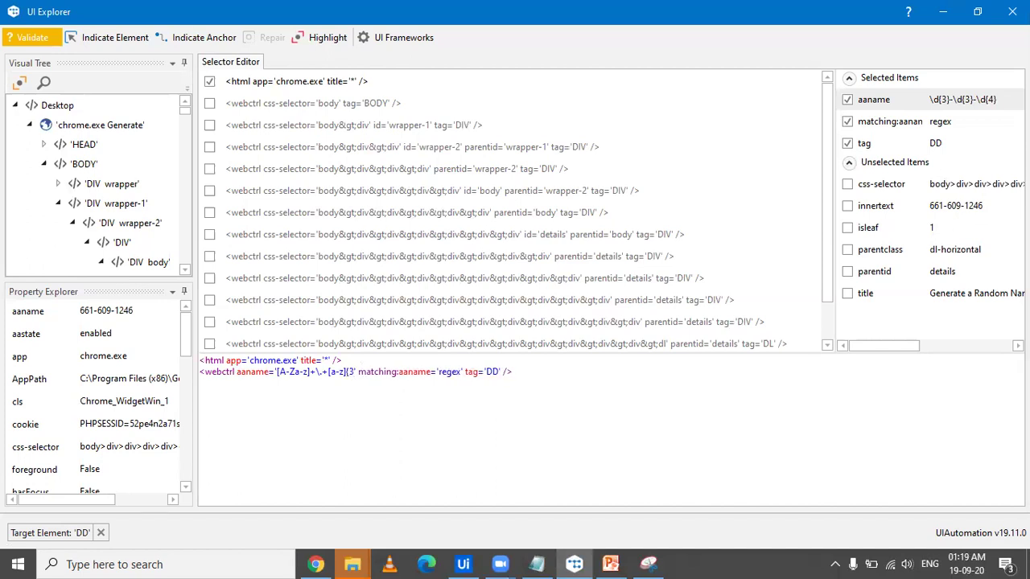
{"action": "type", "text": "}"}
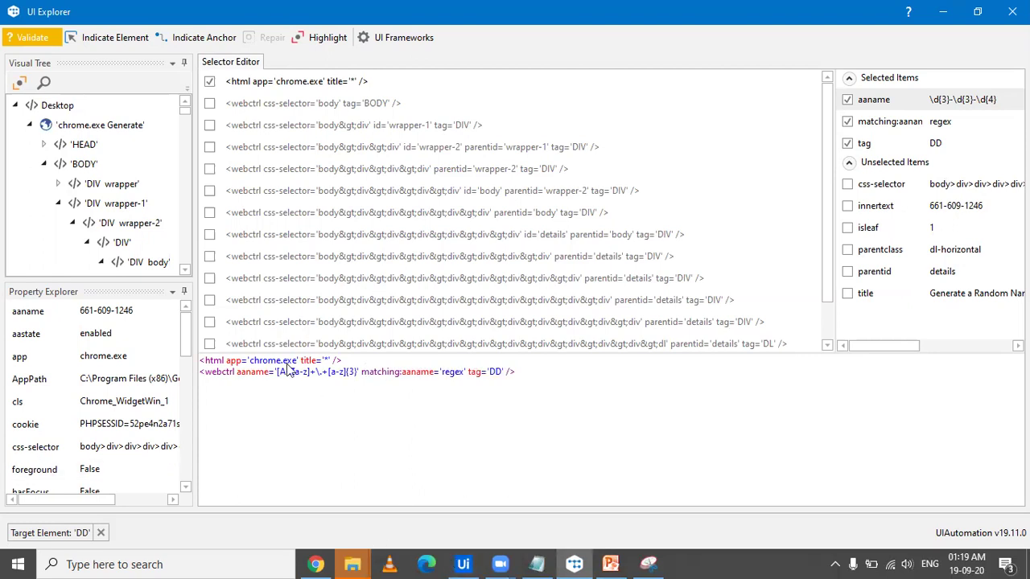
Step: Validate the website regex selector and highlight its matched element on the page
{"action": "left_click", "coordinate": [38, 43]}
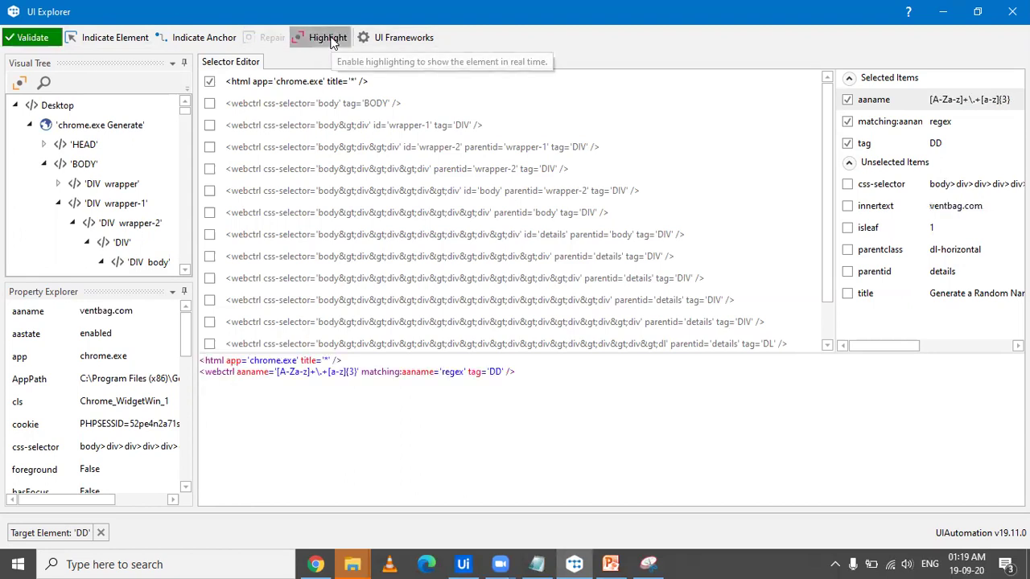
{"action": "left_click", "coordinate": [325, 37]}
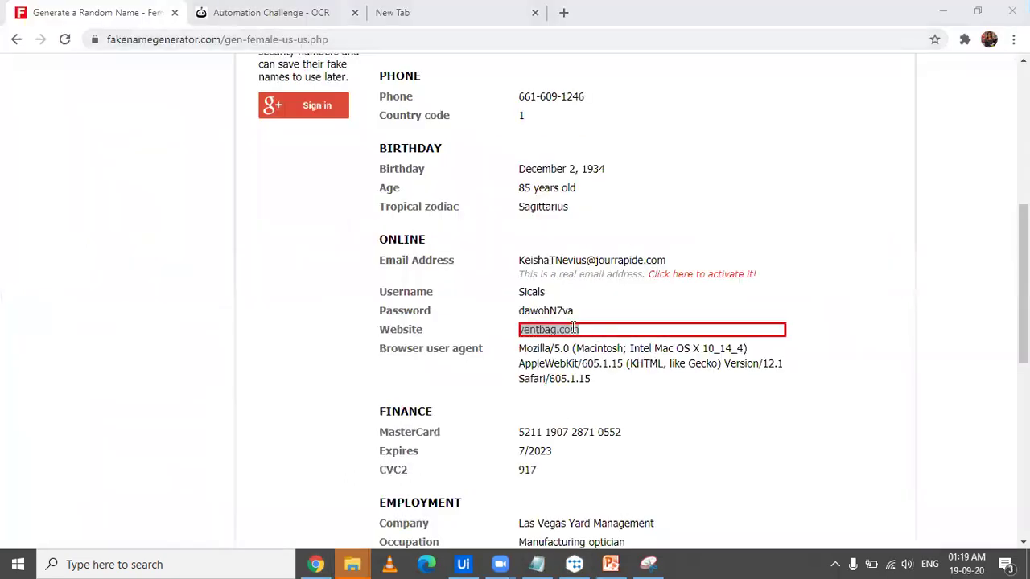